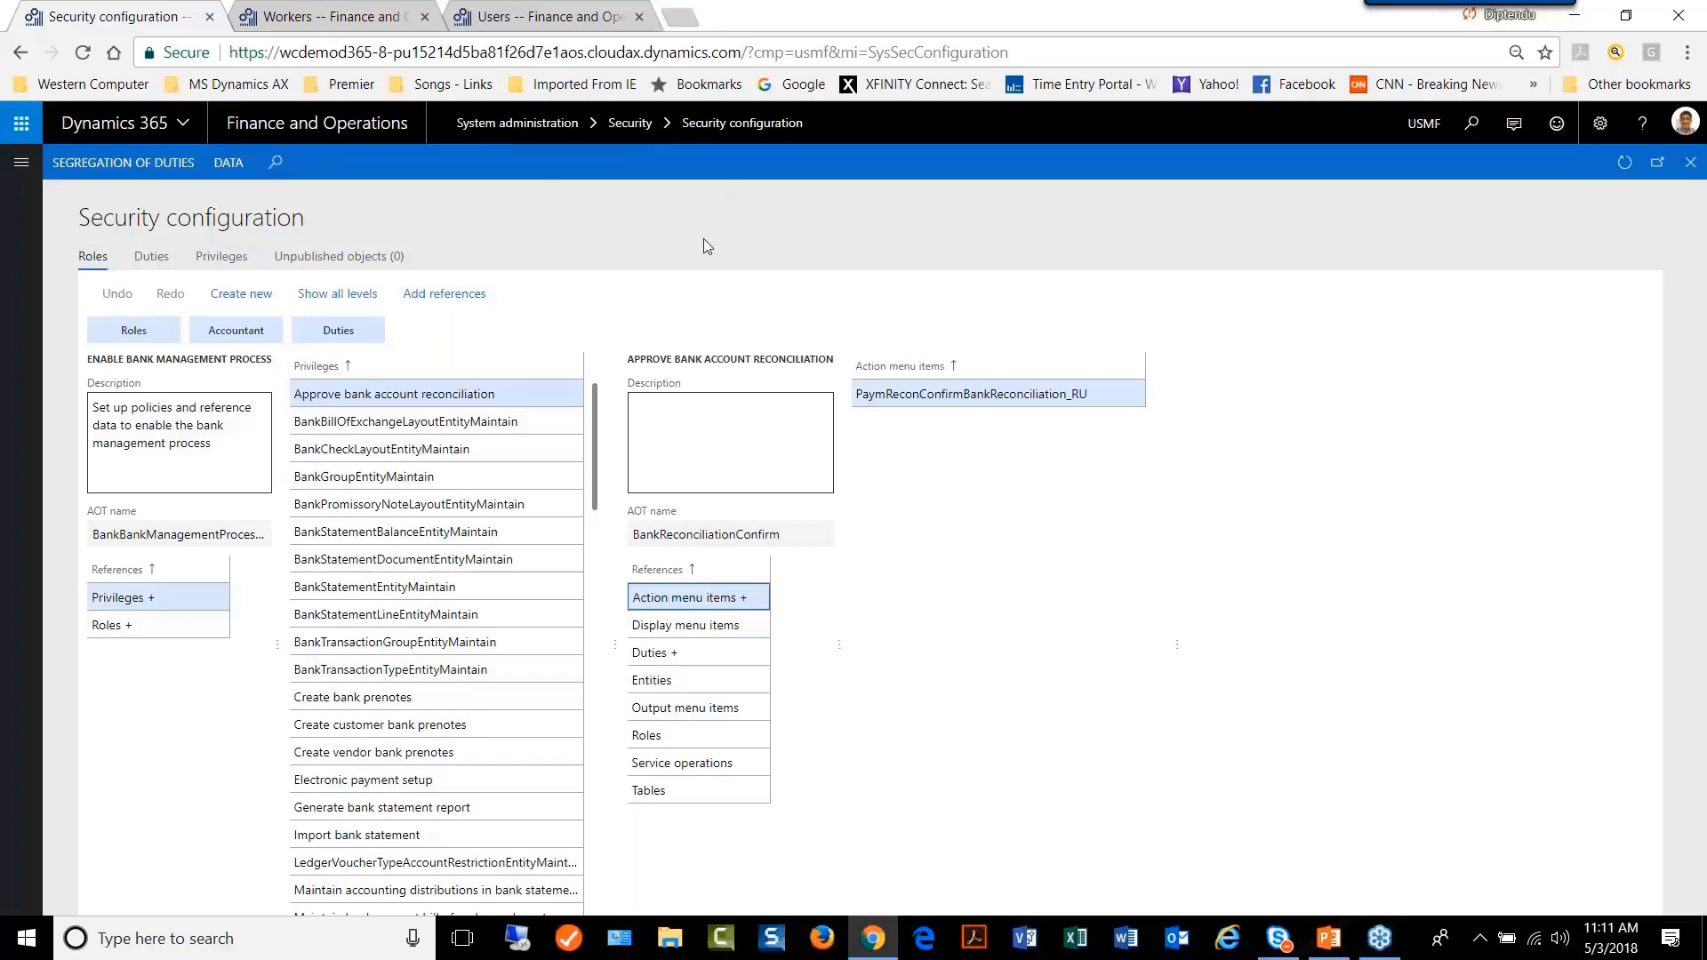
Step: Go to System administration > Users > Users from the navigation pane
click(19, 165)
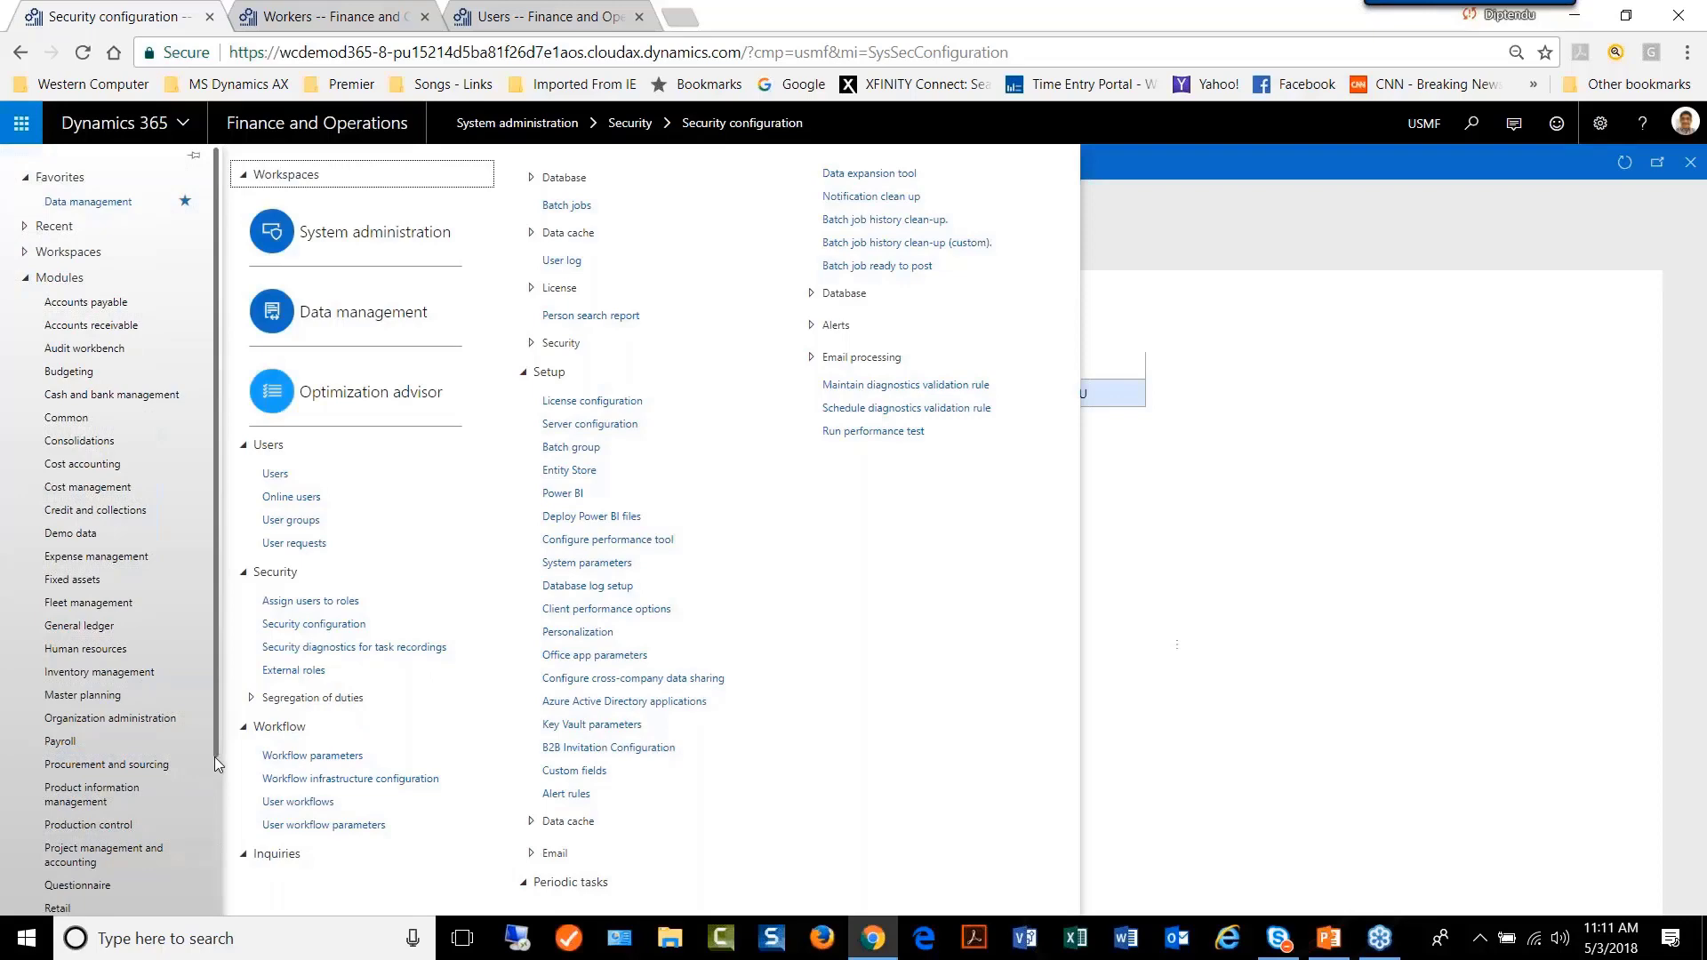
click(293, 475)
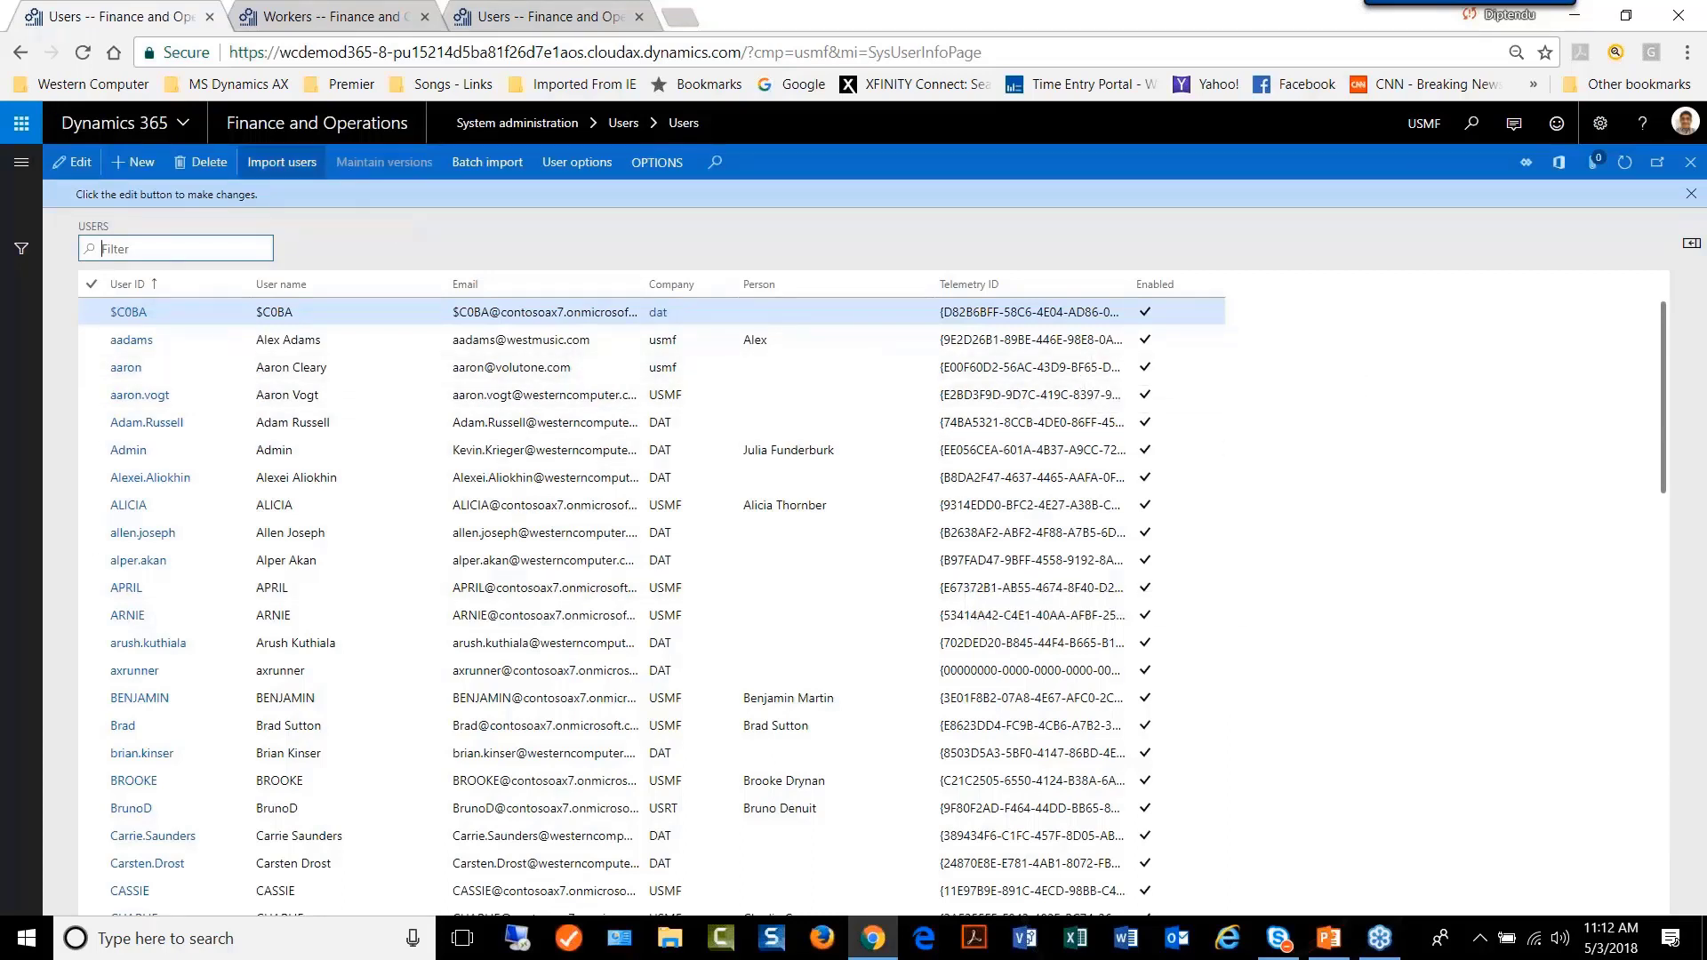
Step: Import one selected Azure Active Directory user, enabled for usmf
click(282, 161)
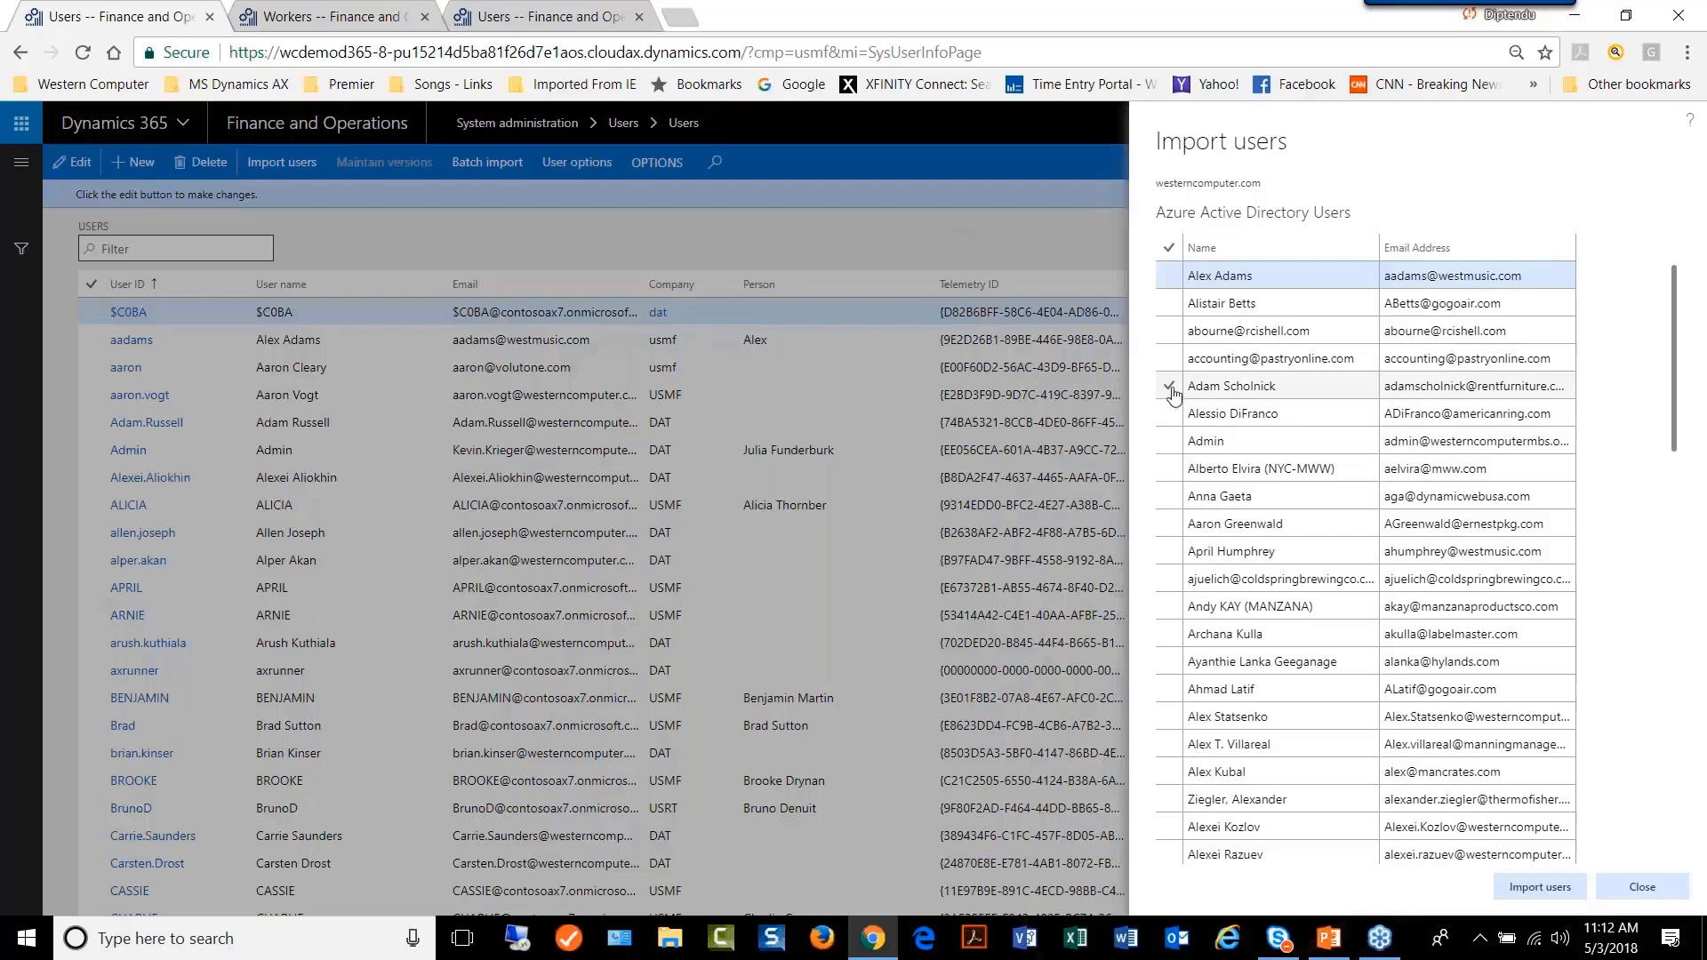
click(1169, 386)
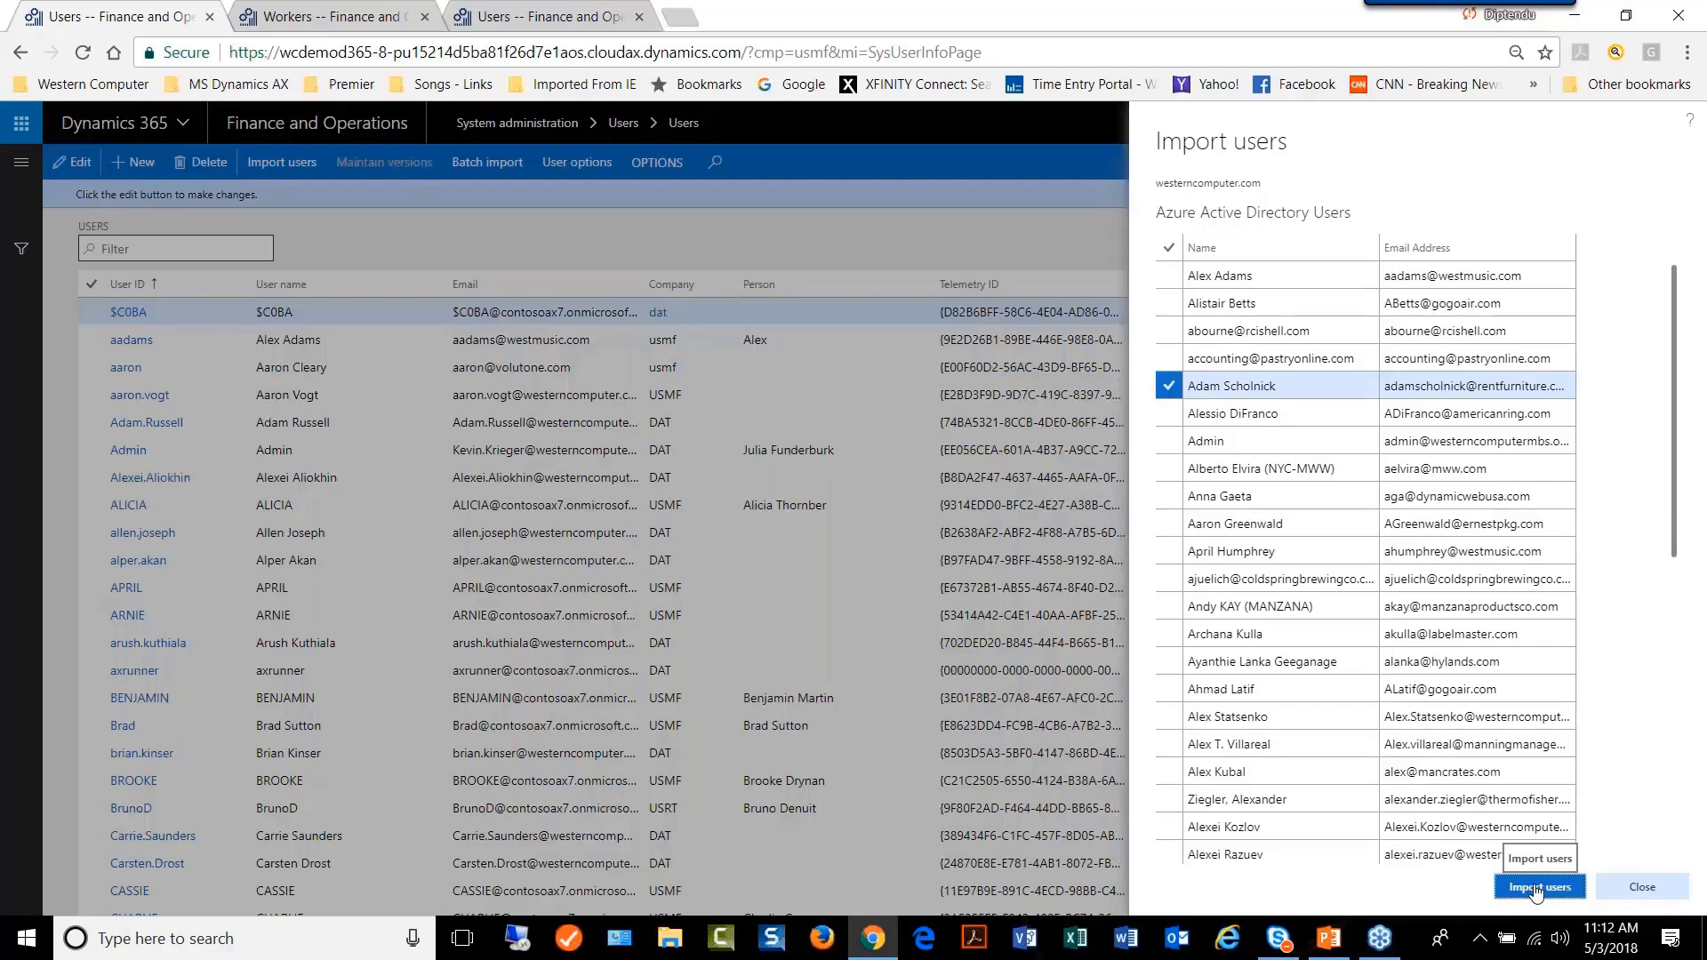
click(1537, 887)
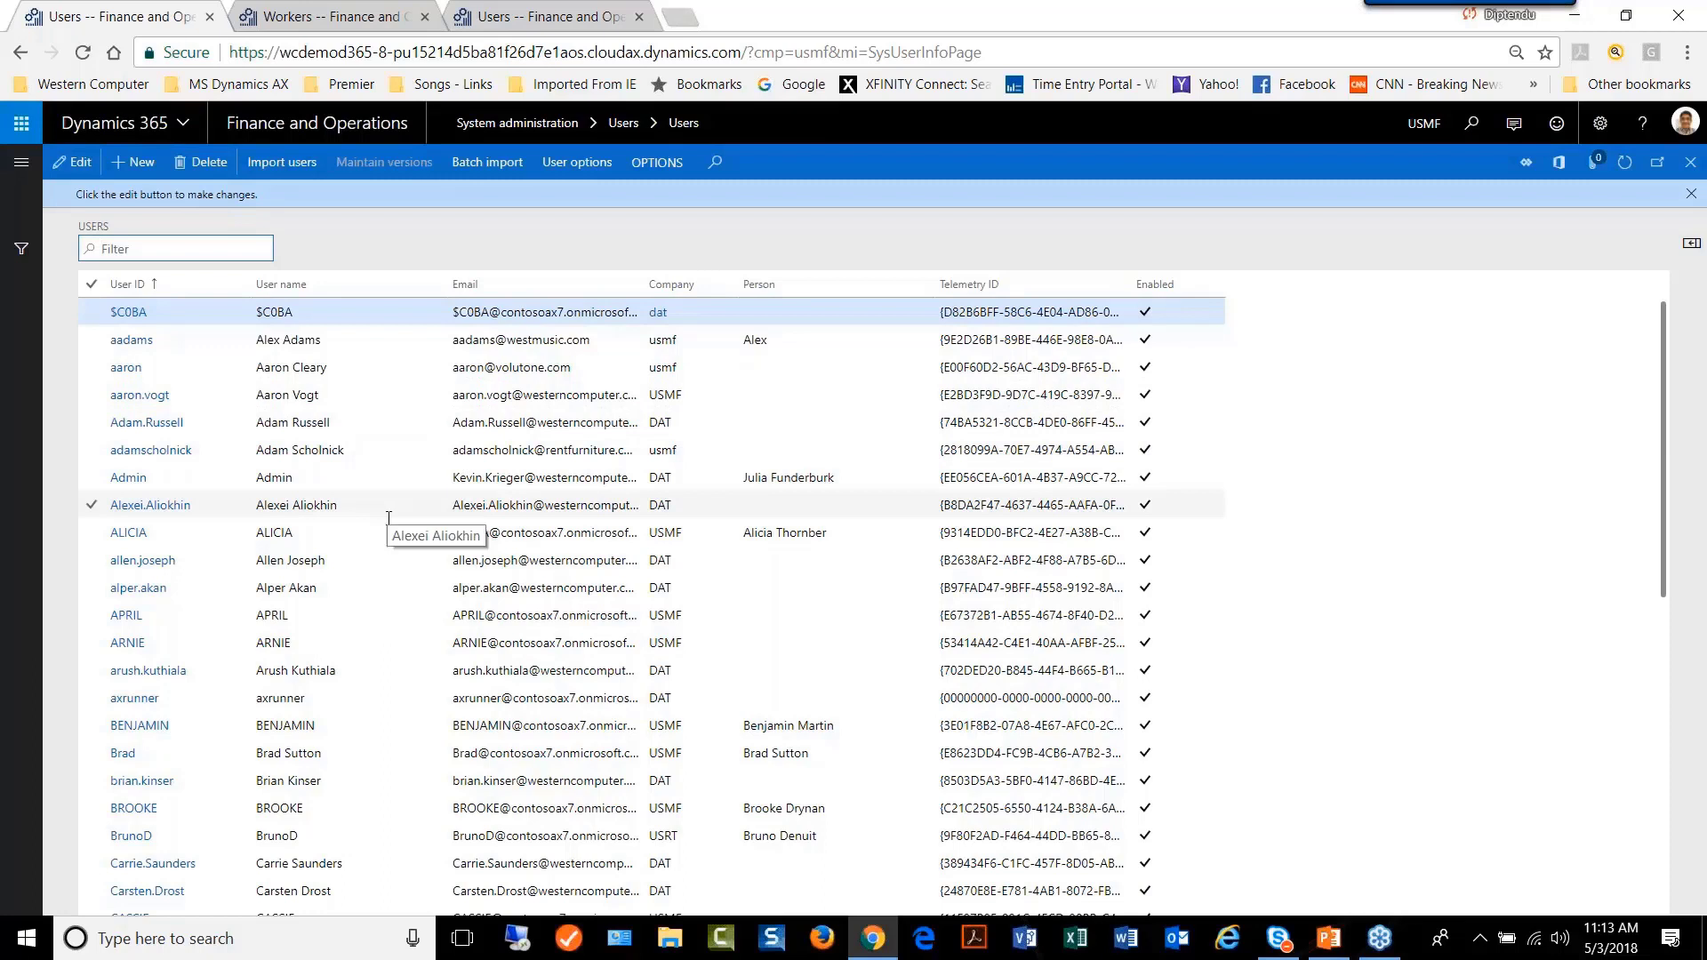
Step: Sort users A to Z by User ID, then open and close one user's record
click(125, 285)
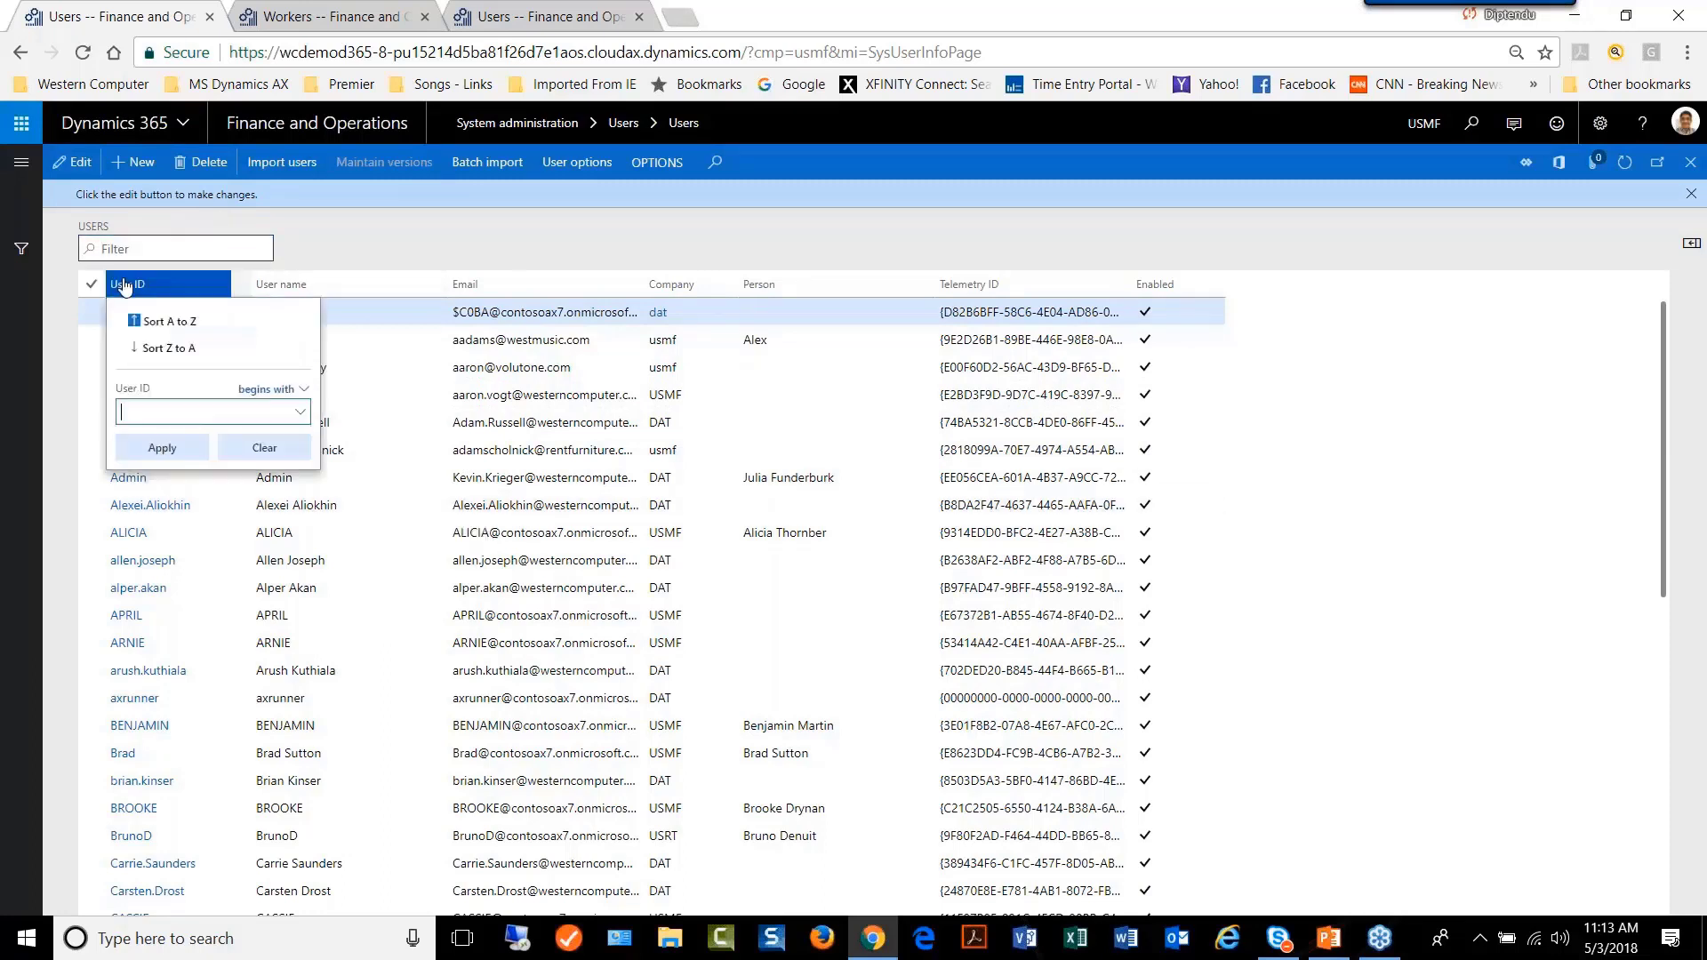
click(160, 331)
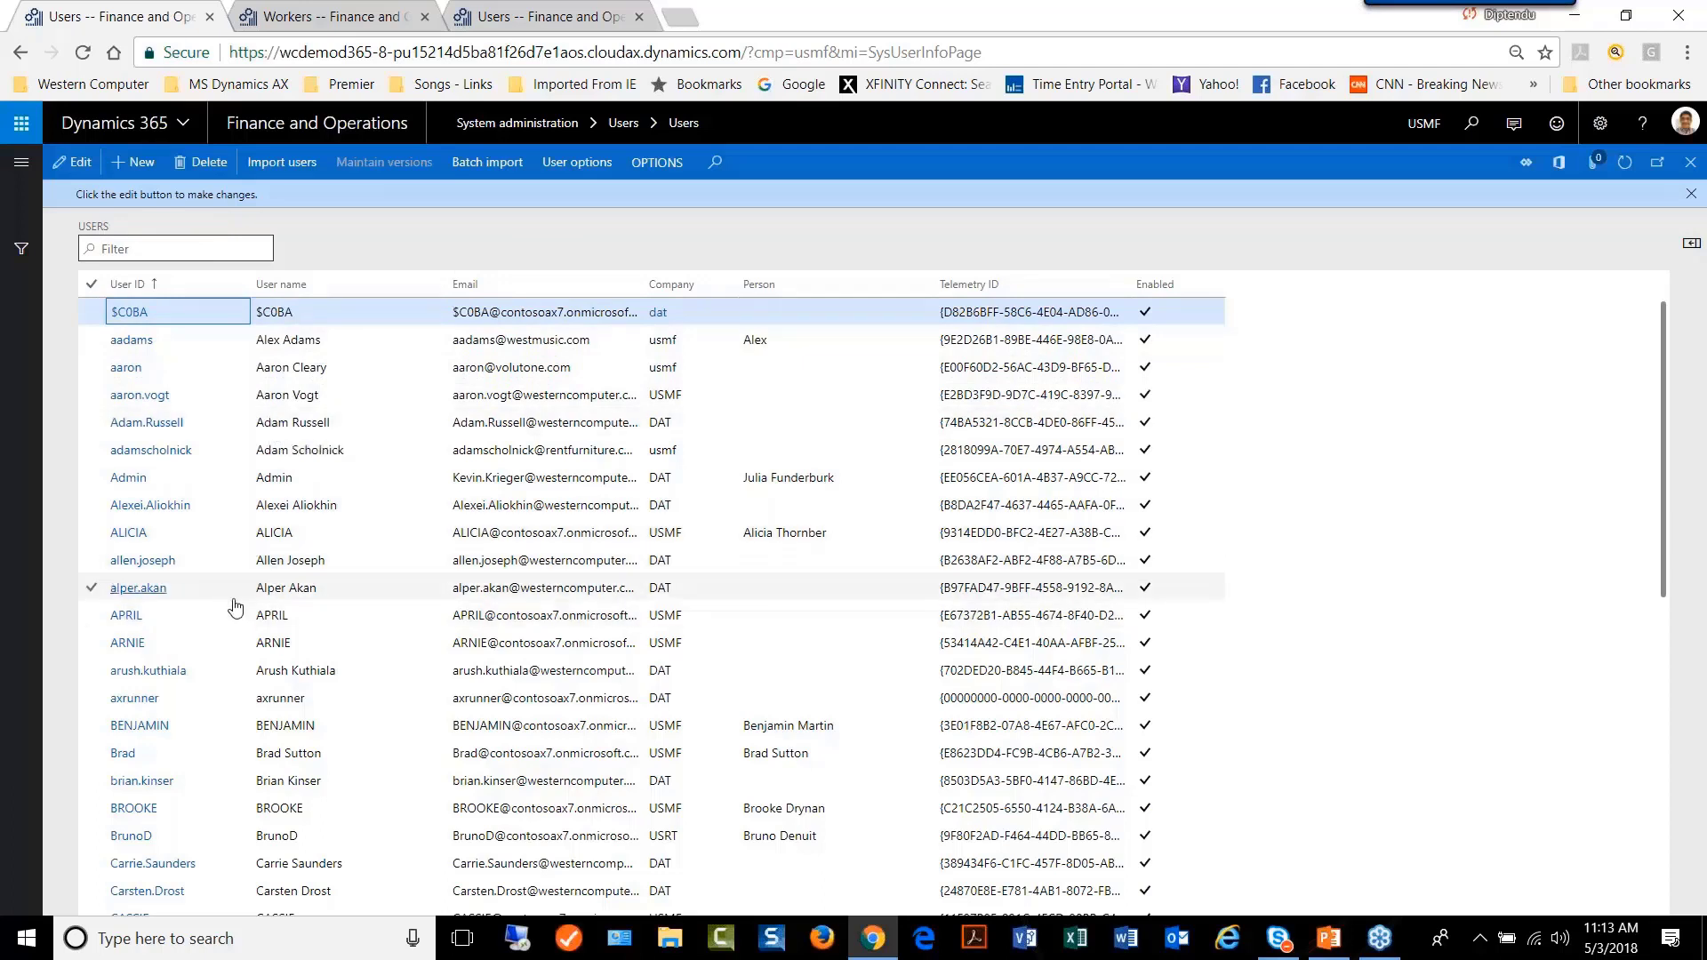
click(170, 425)
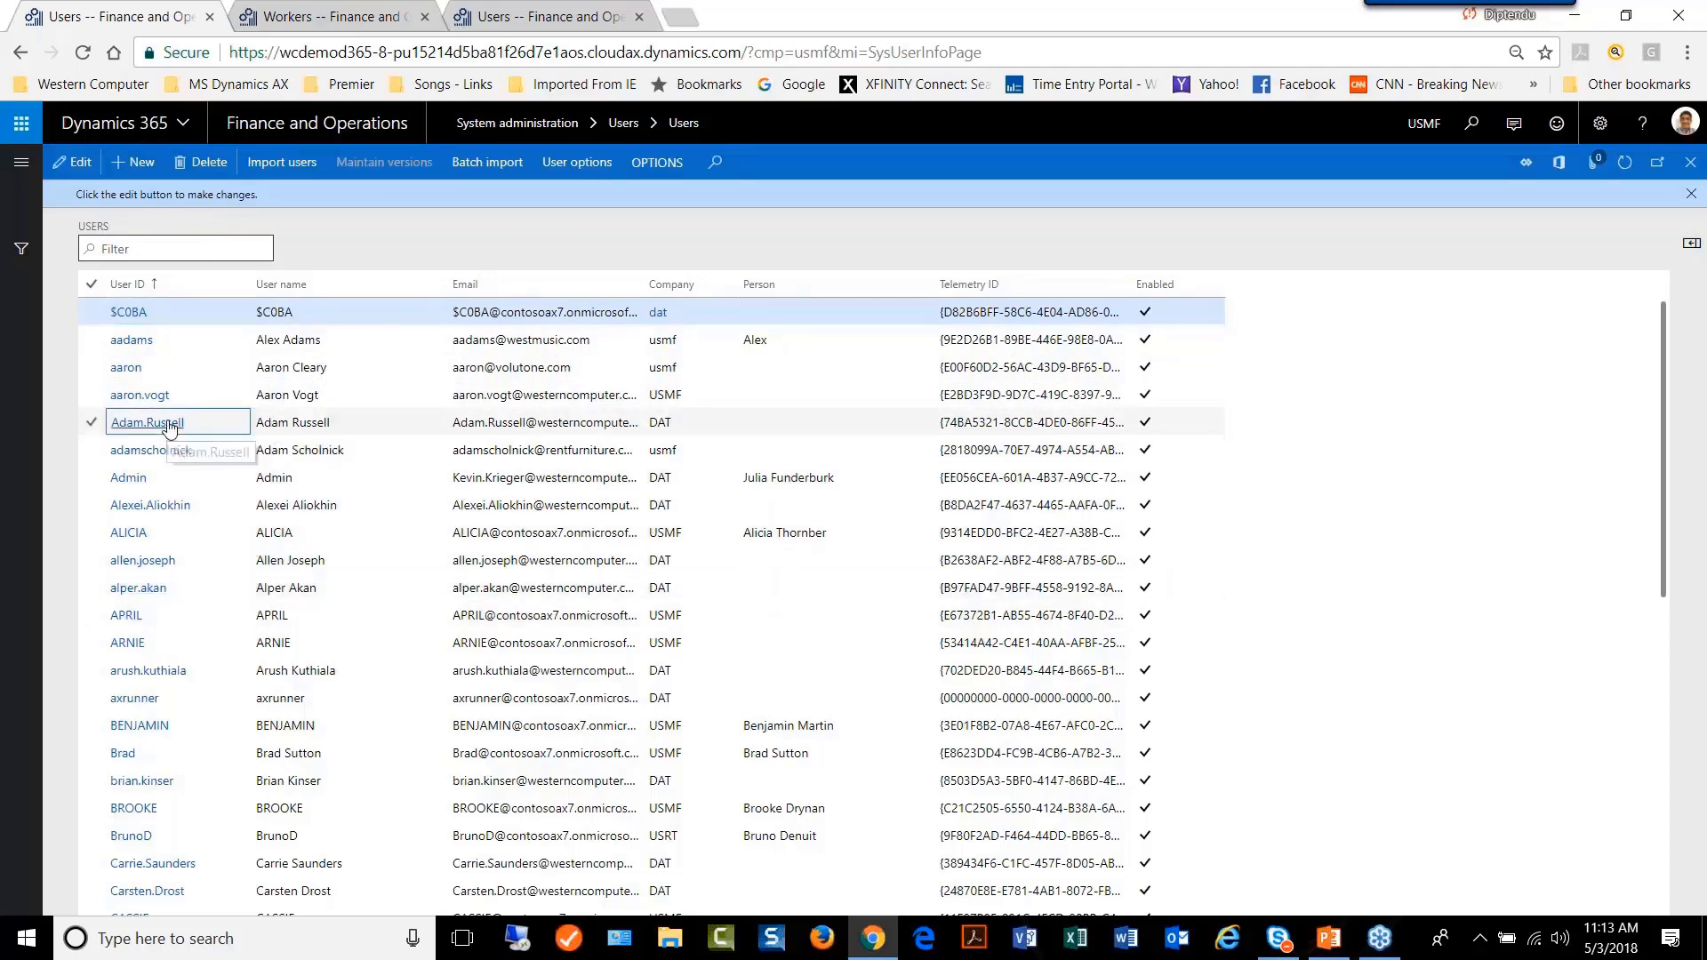
click(170, 425)
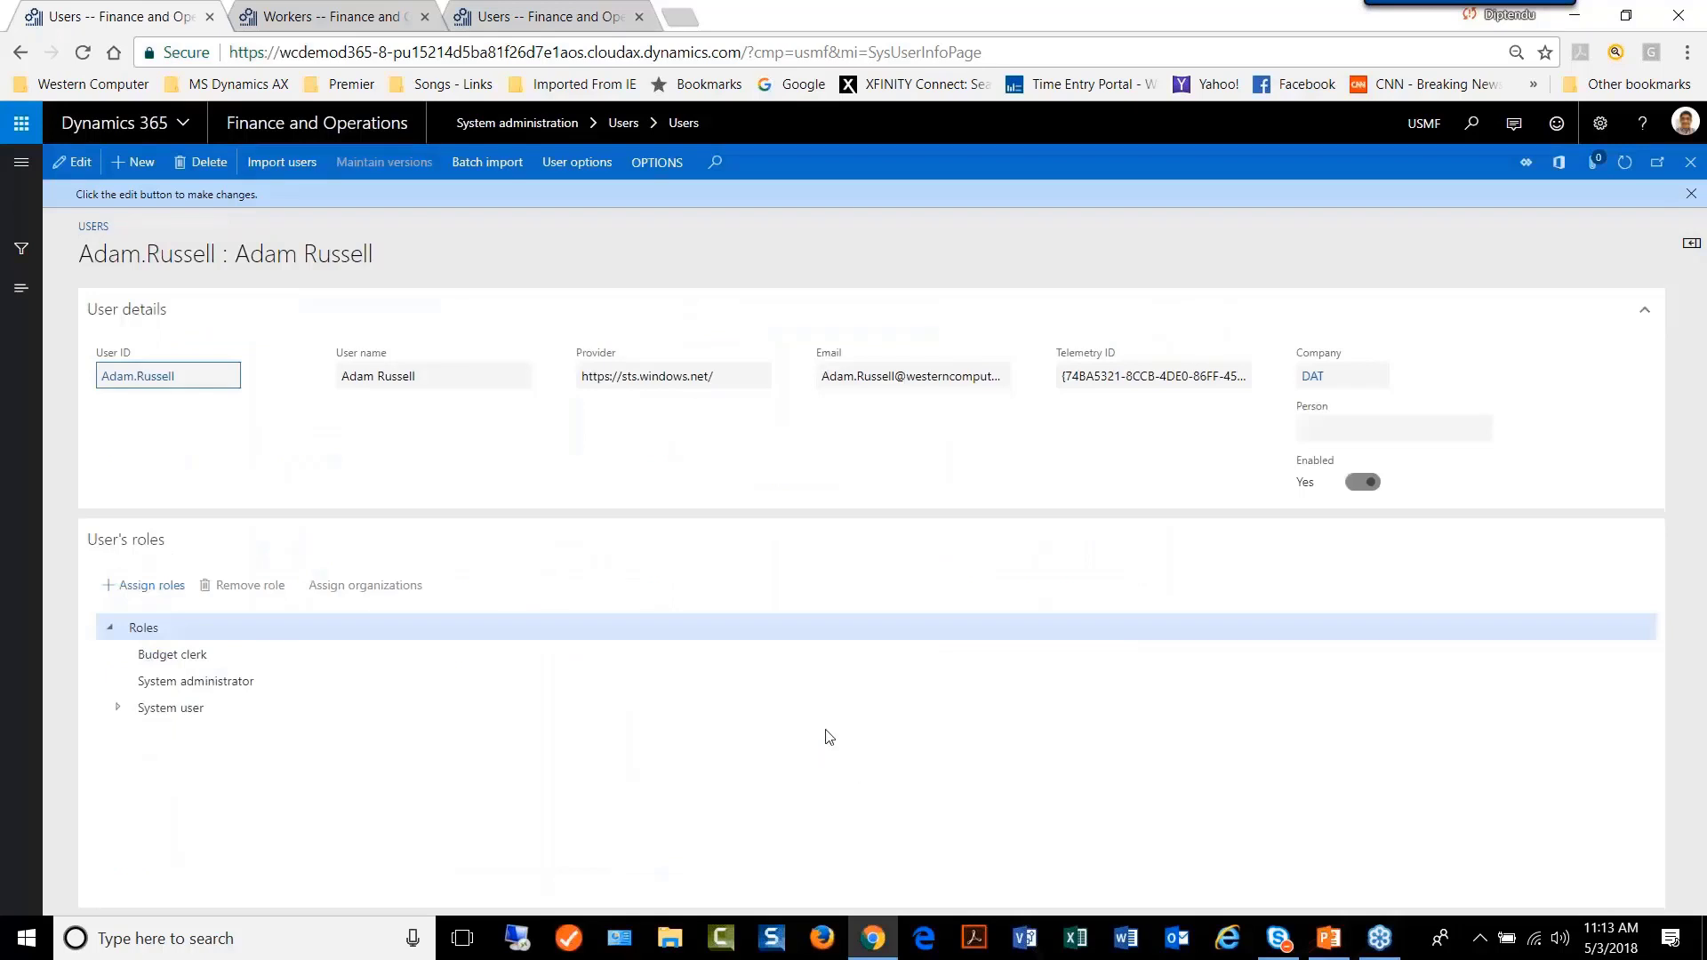
click(1692, 193)
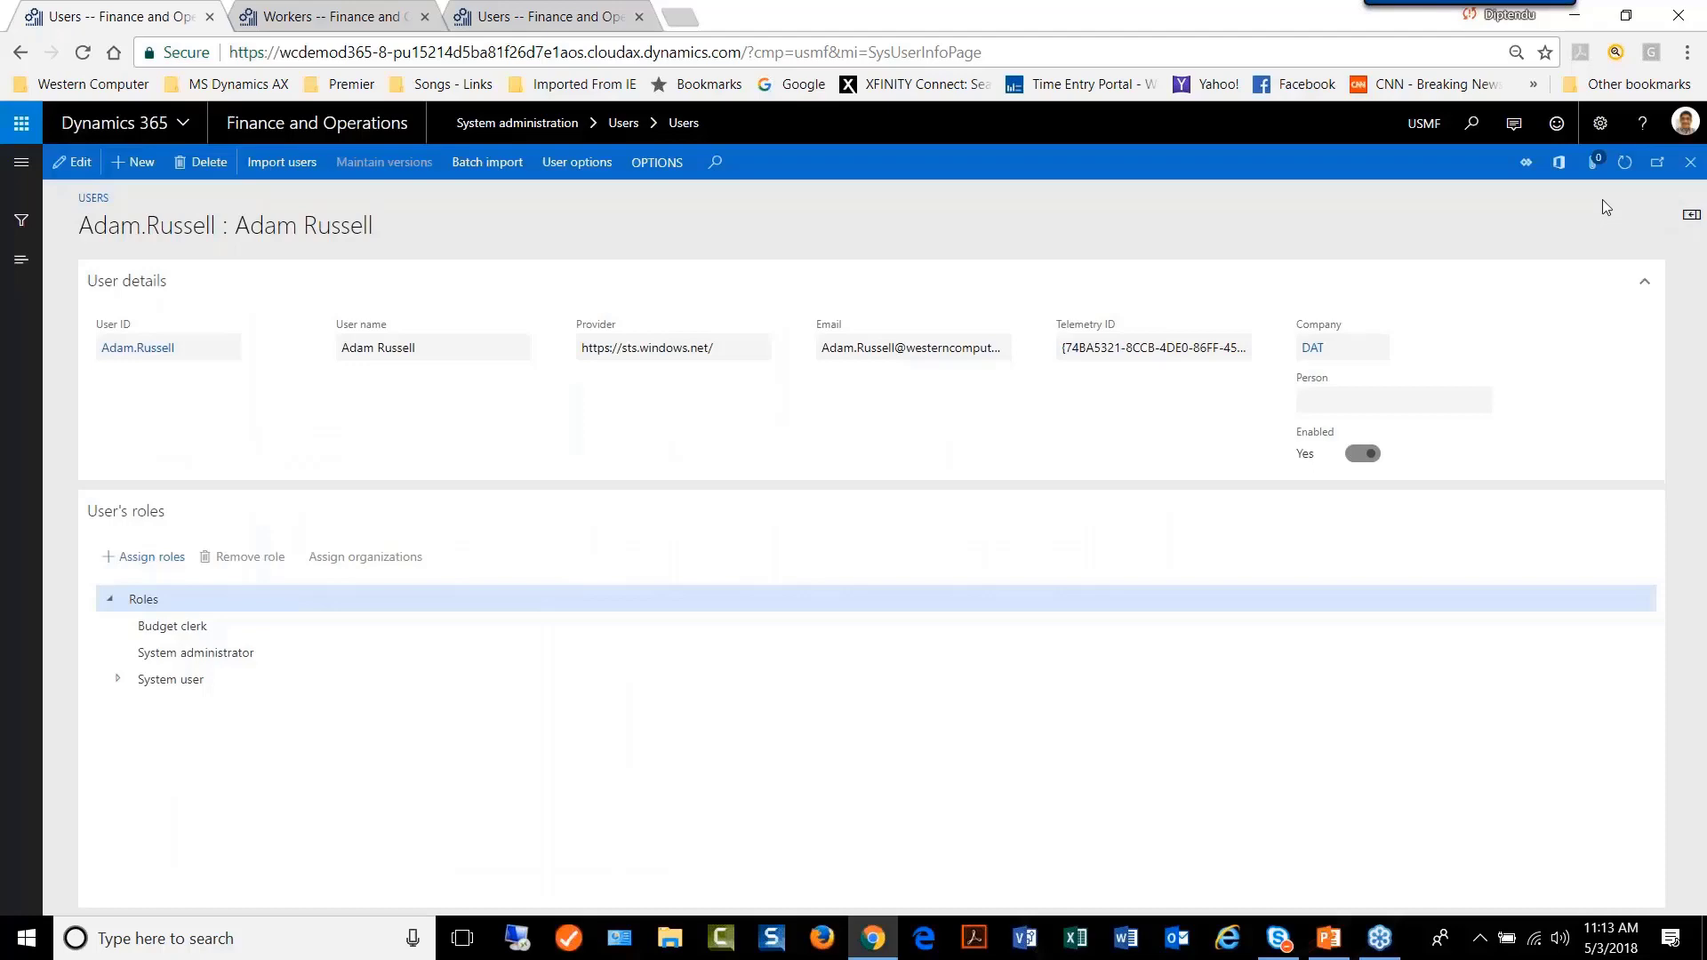
click(1690, 162)
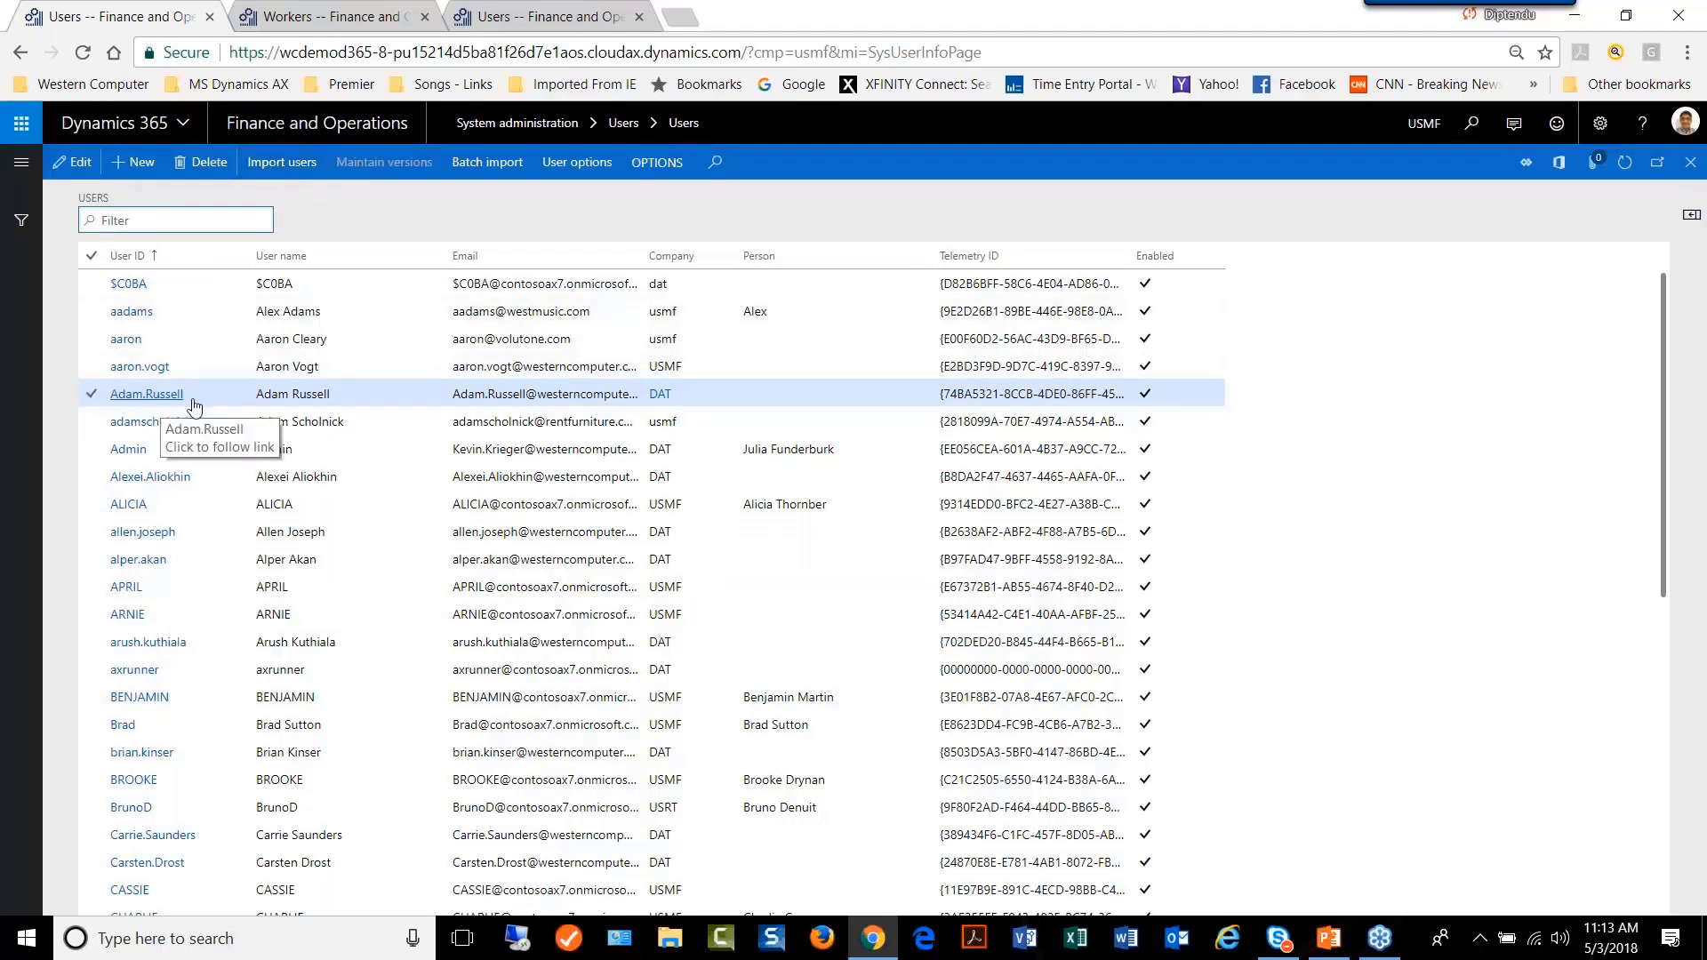
Step: Remove the Accountant, Accounts payable manager, Accounts receivable manager and Budget clerk roles from the opened user
click(140, 314)
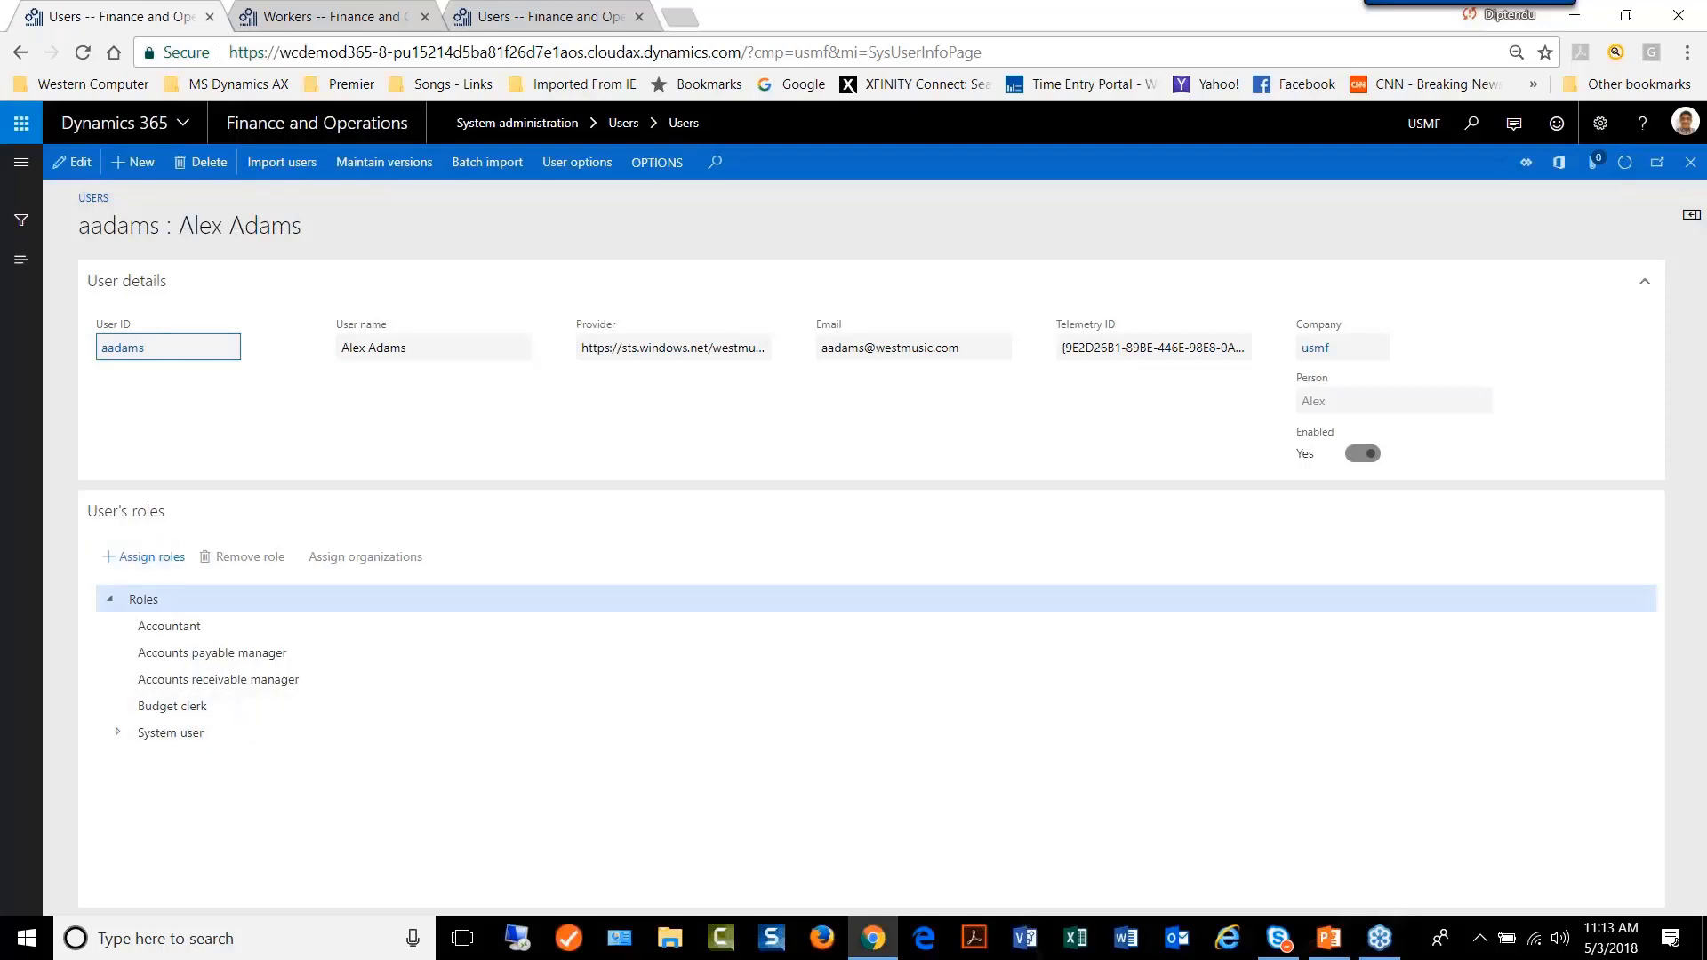
click(183, 625)
click(253, 557)
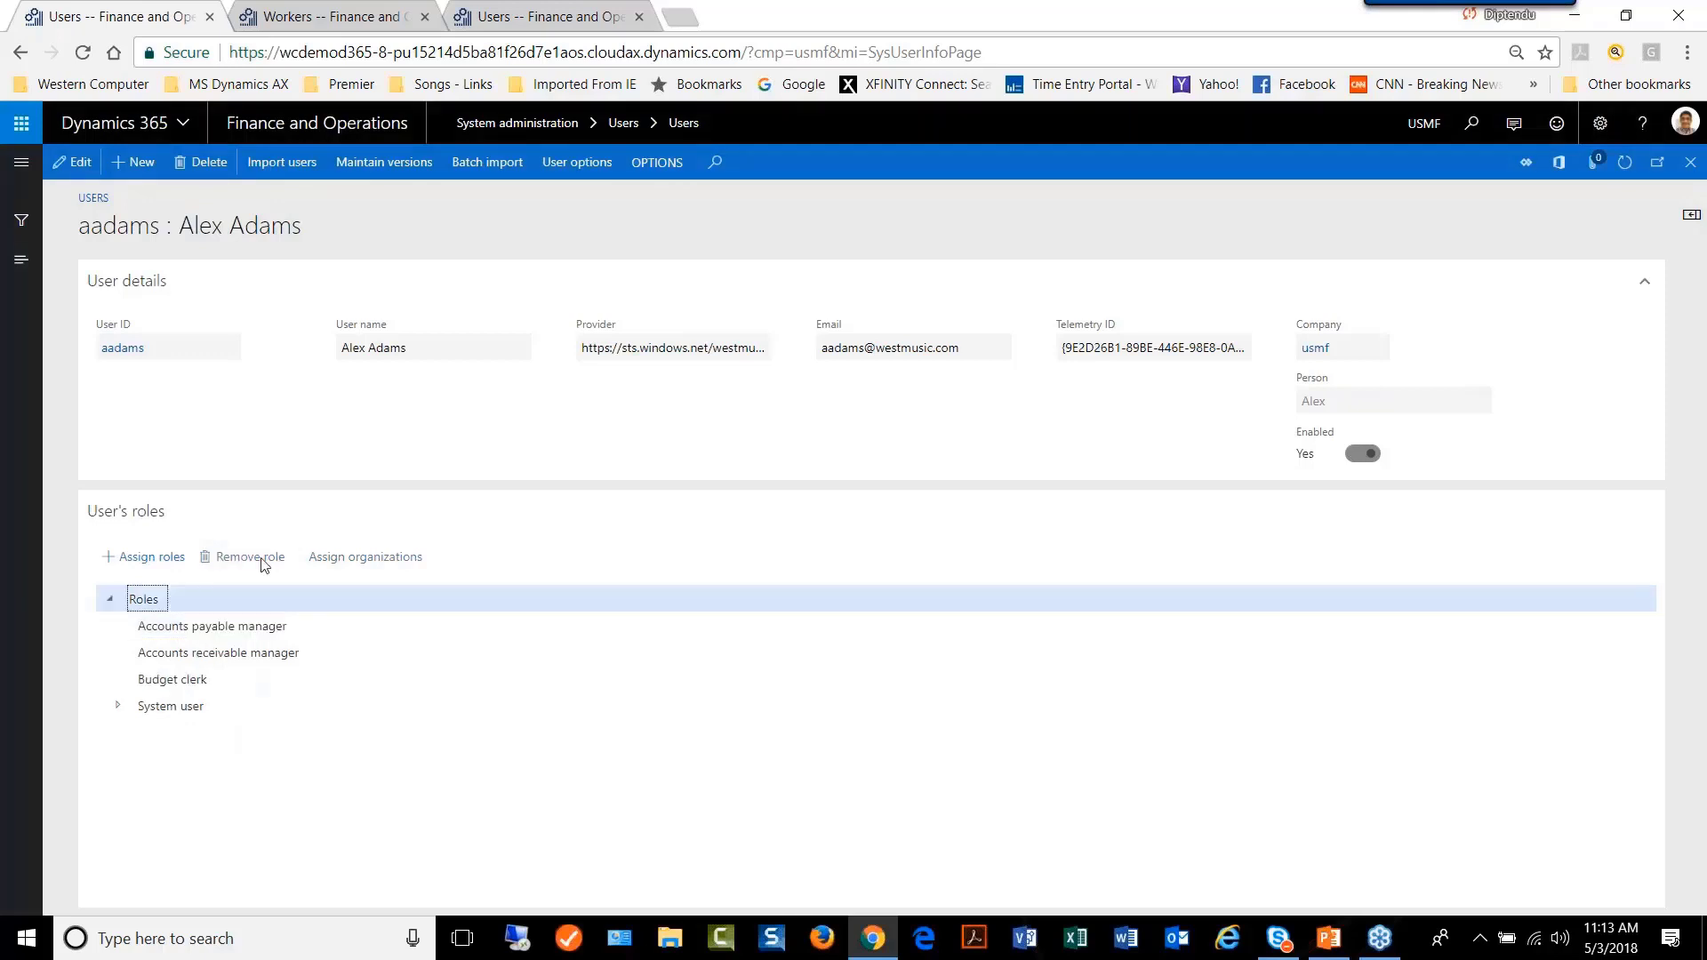
click(213, 625)
click(250, 556)
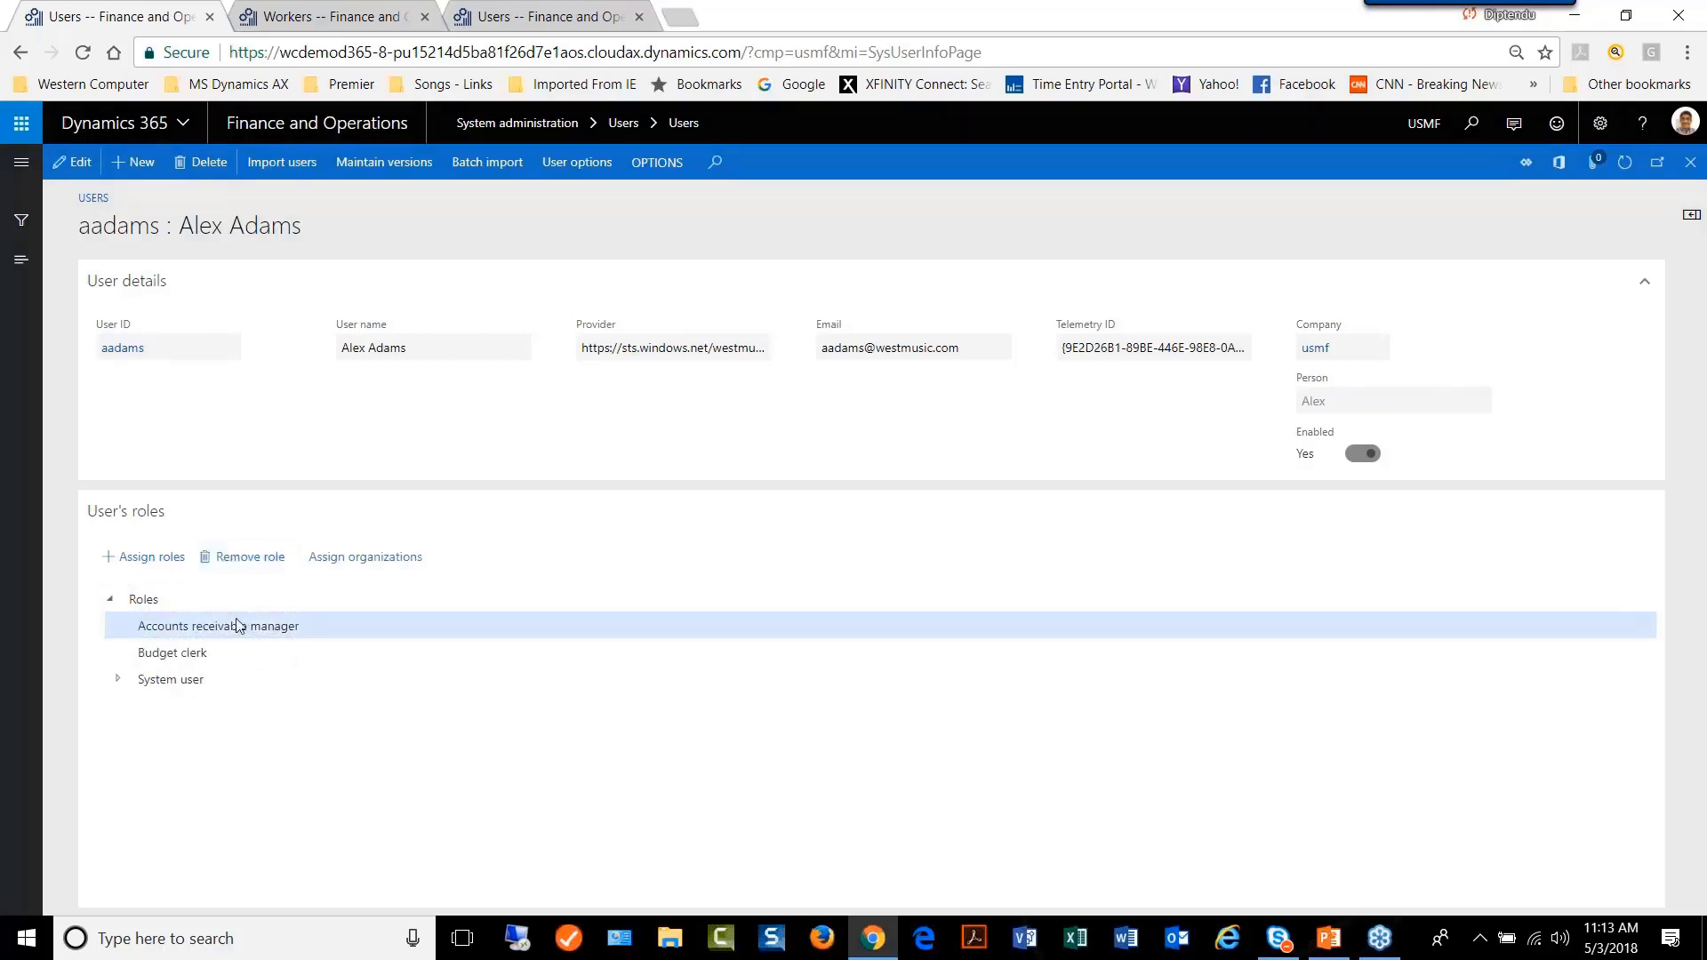
click(155, 626)
click(249, 556)
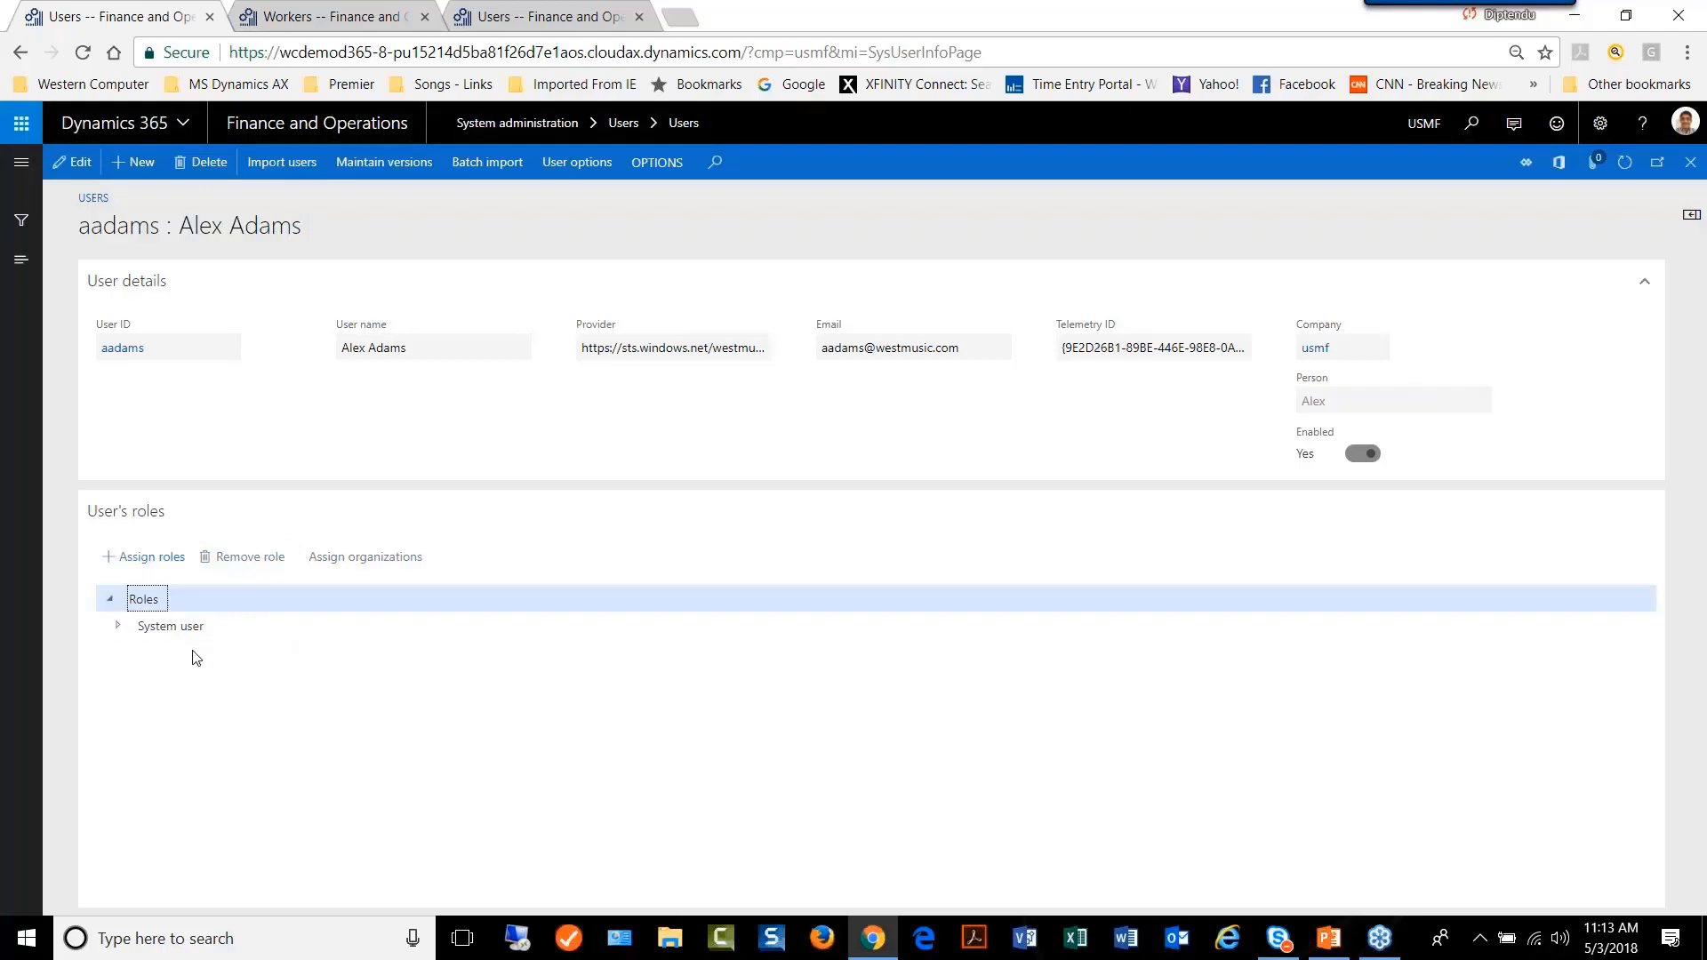
Step: In Assign roles, tick Accountant, Accounting manager, Accounting supervisor and Accounts payable manager
click(155, 558)
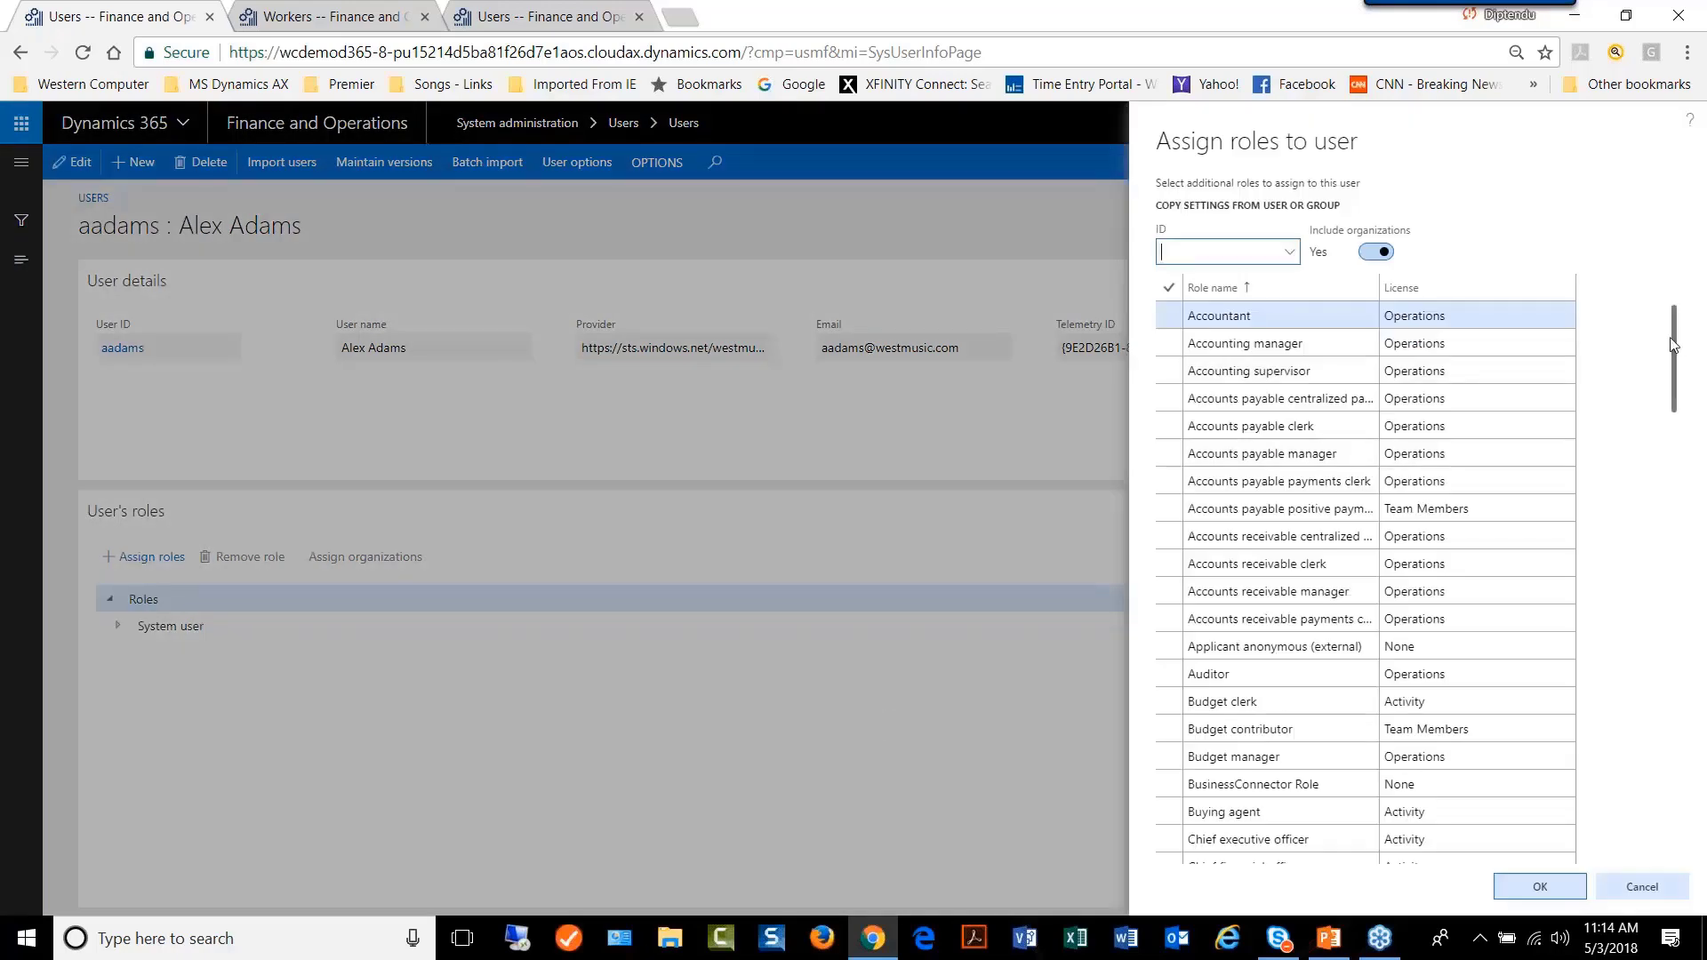
drag(1674, 344, 1658, 287)
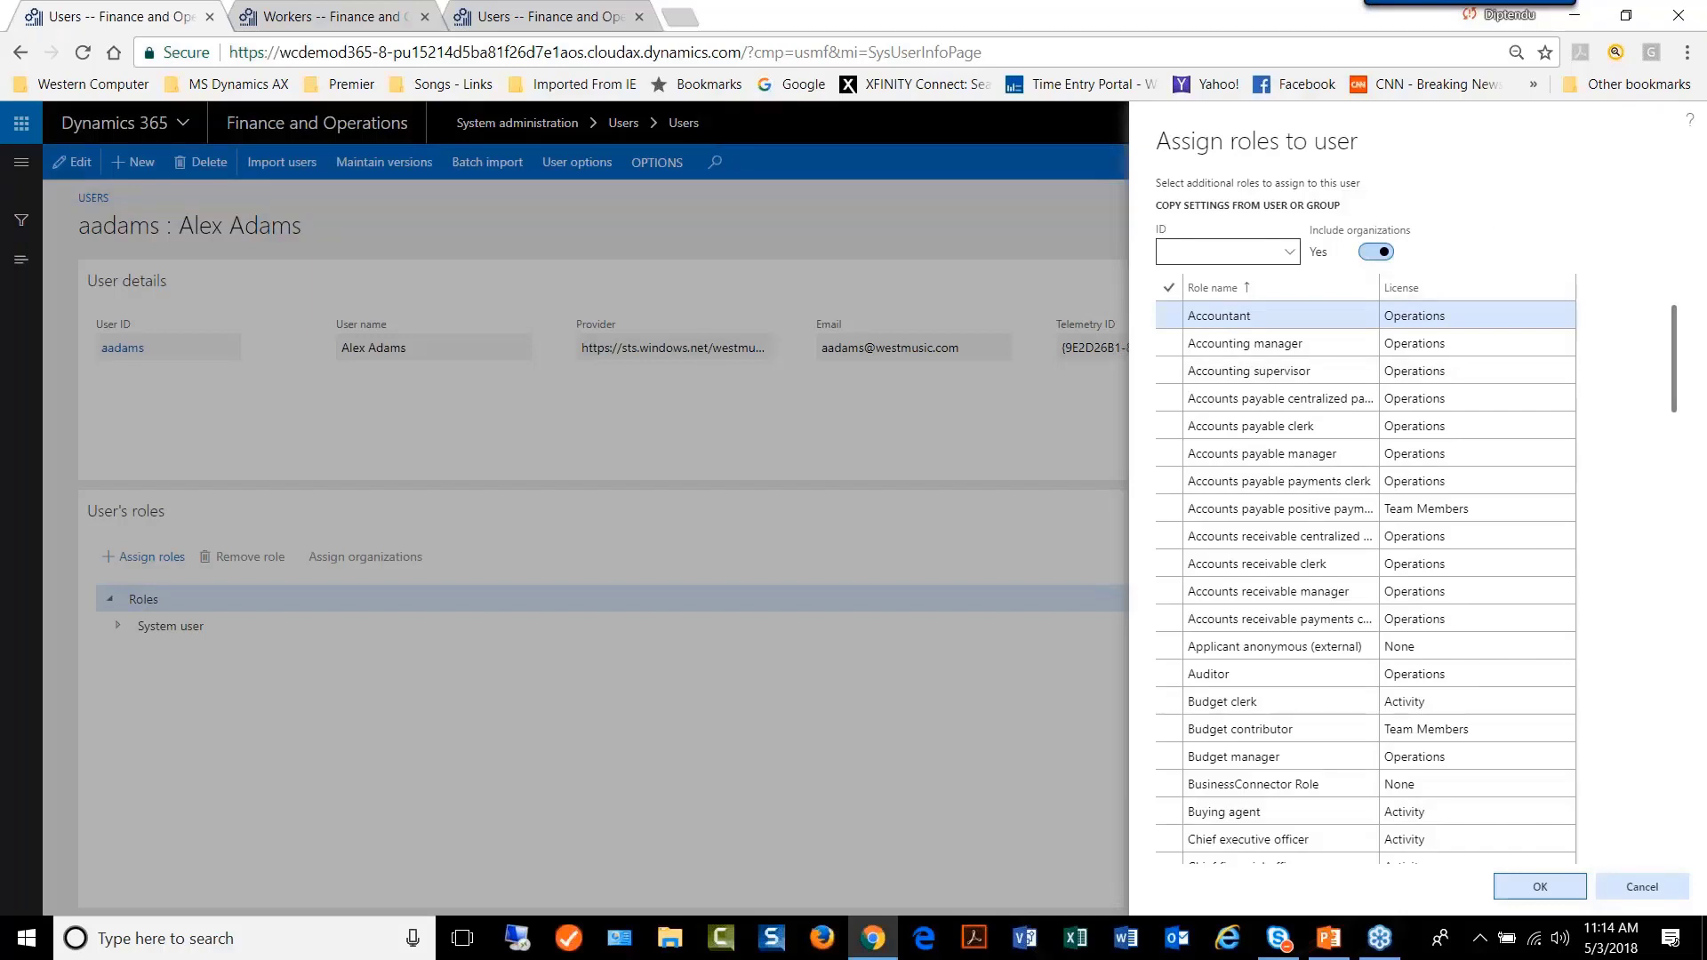
mouse_move(1682, 398)
mouse_down()
mouse_move(1692, 487)
mouse_move(1704, 402)
mouse_up()
click(1168, 320)
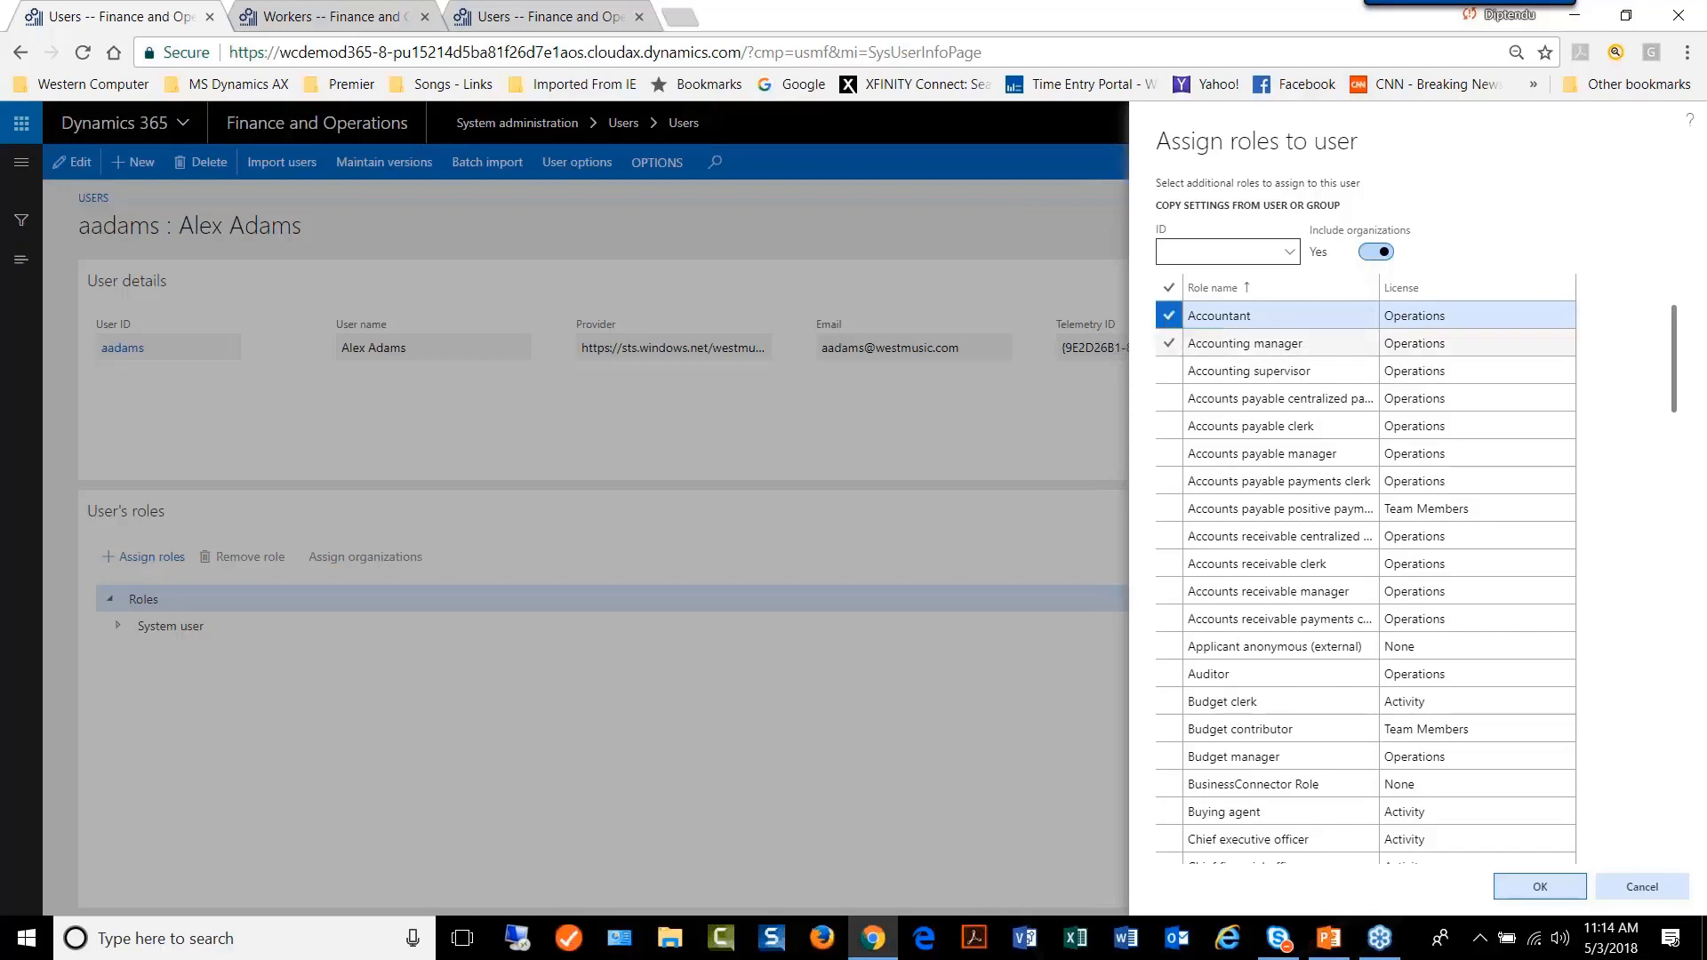
click(1166, 343)
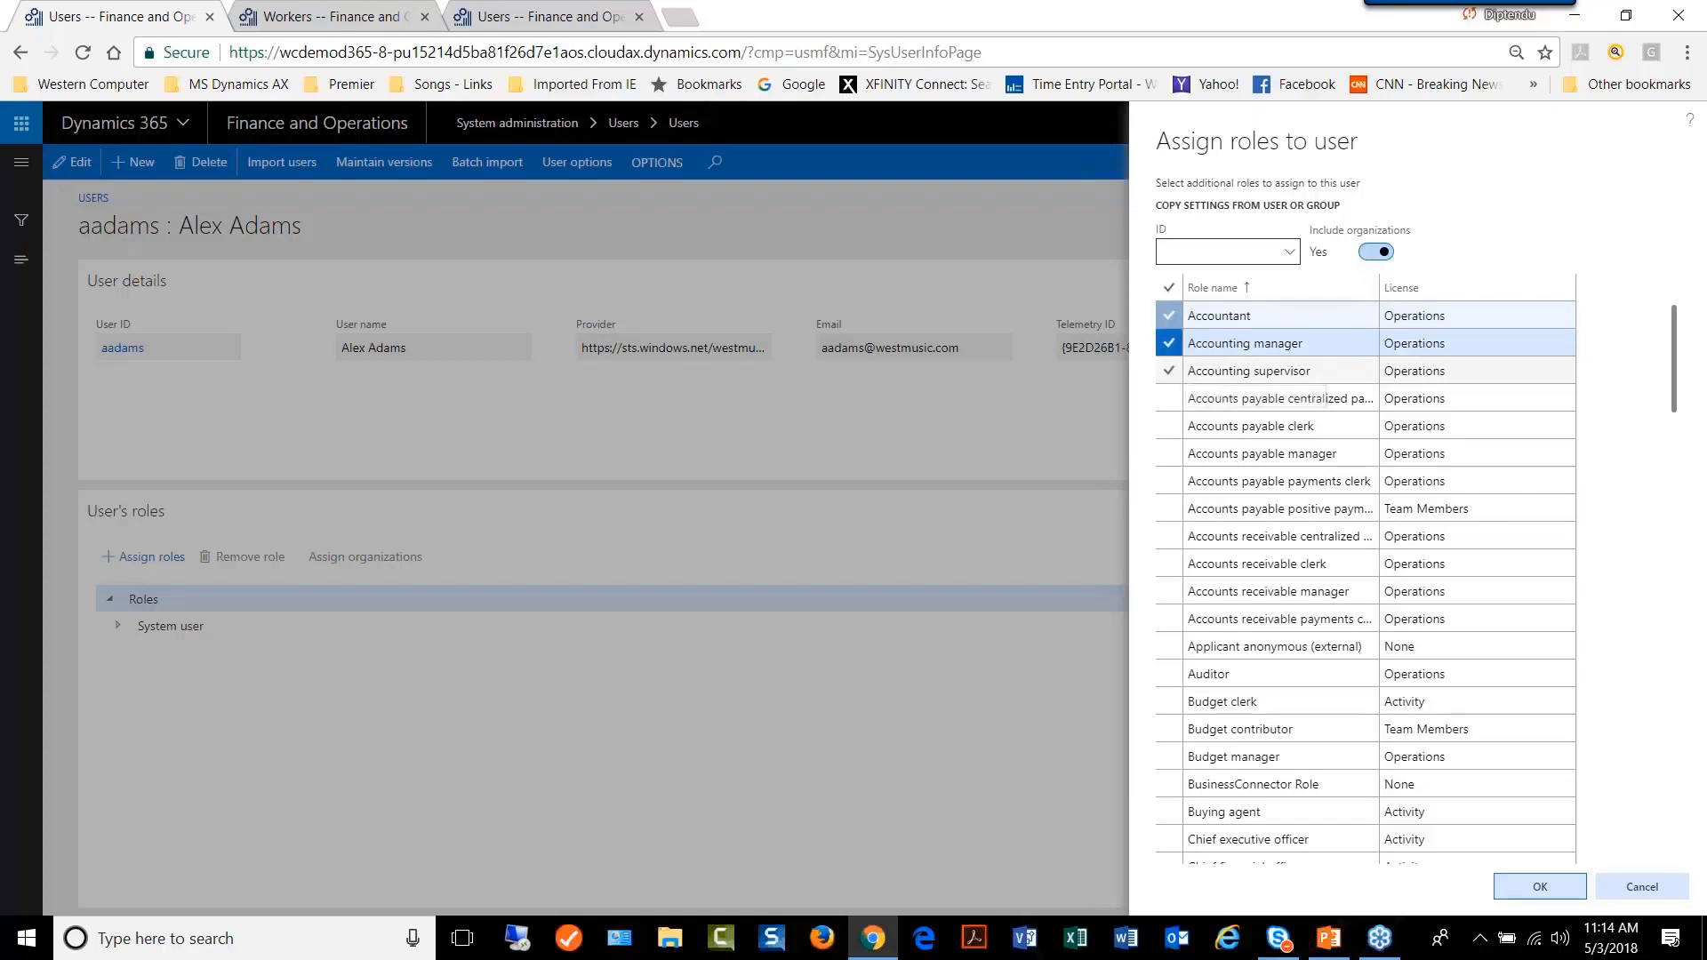
click(1170, 371)
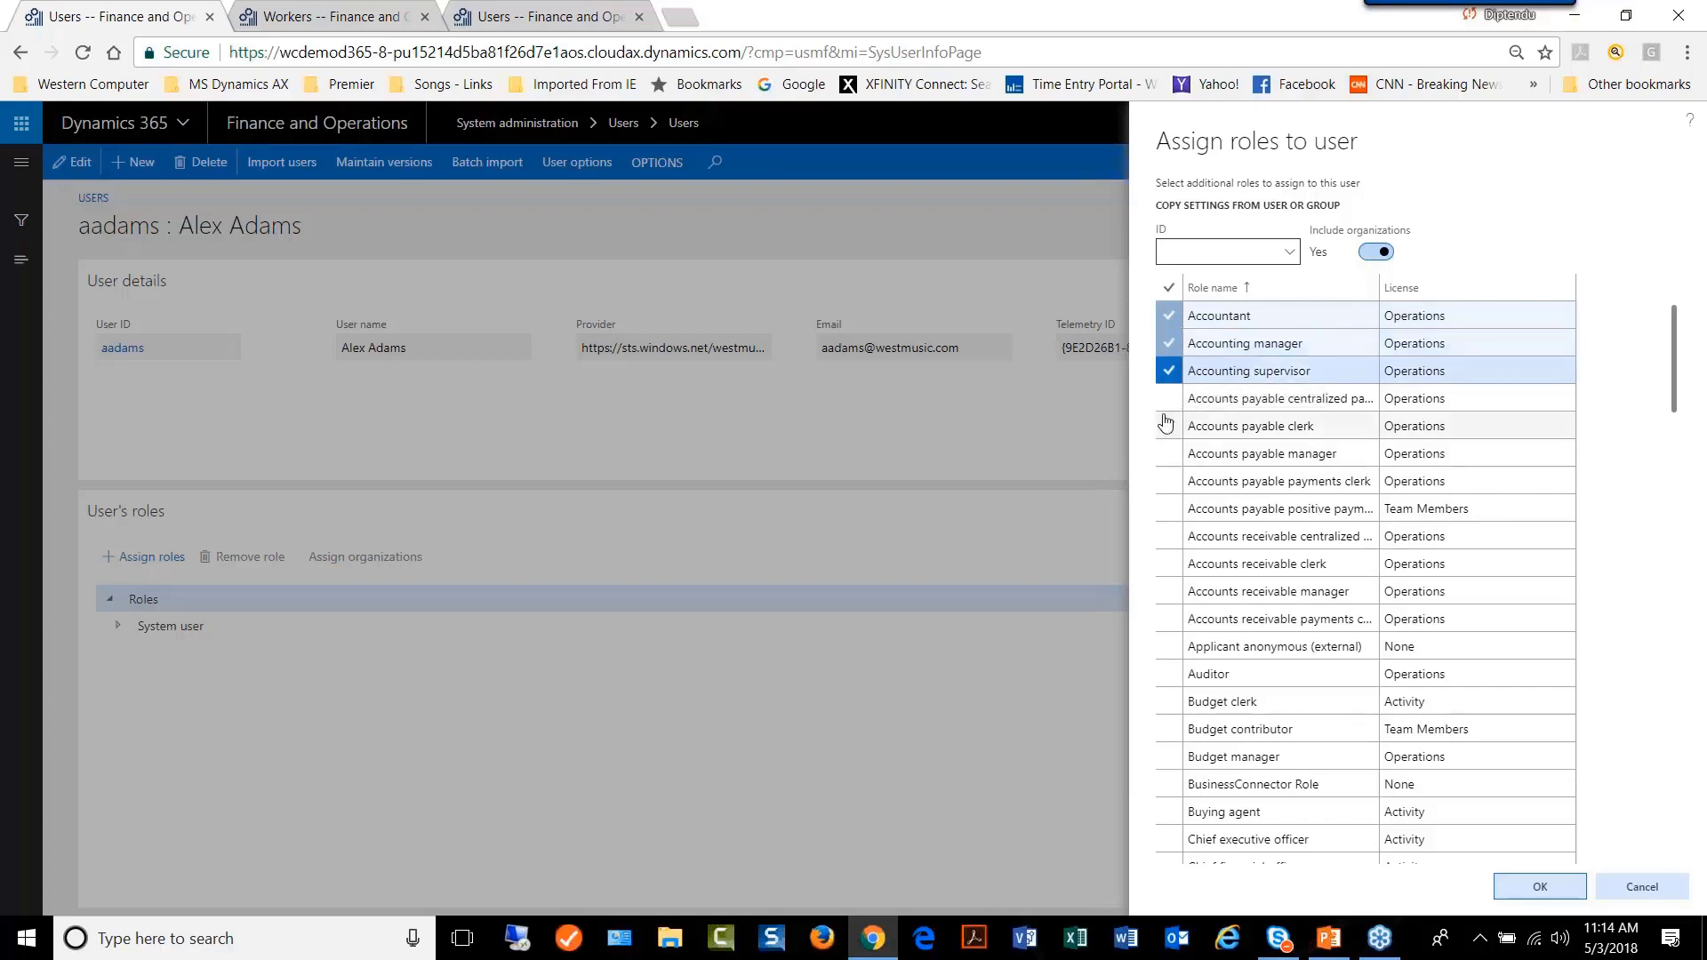
click(1166, 426)
click(1168, 427)
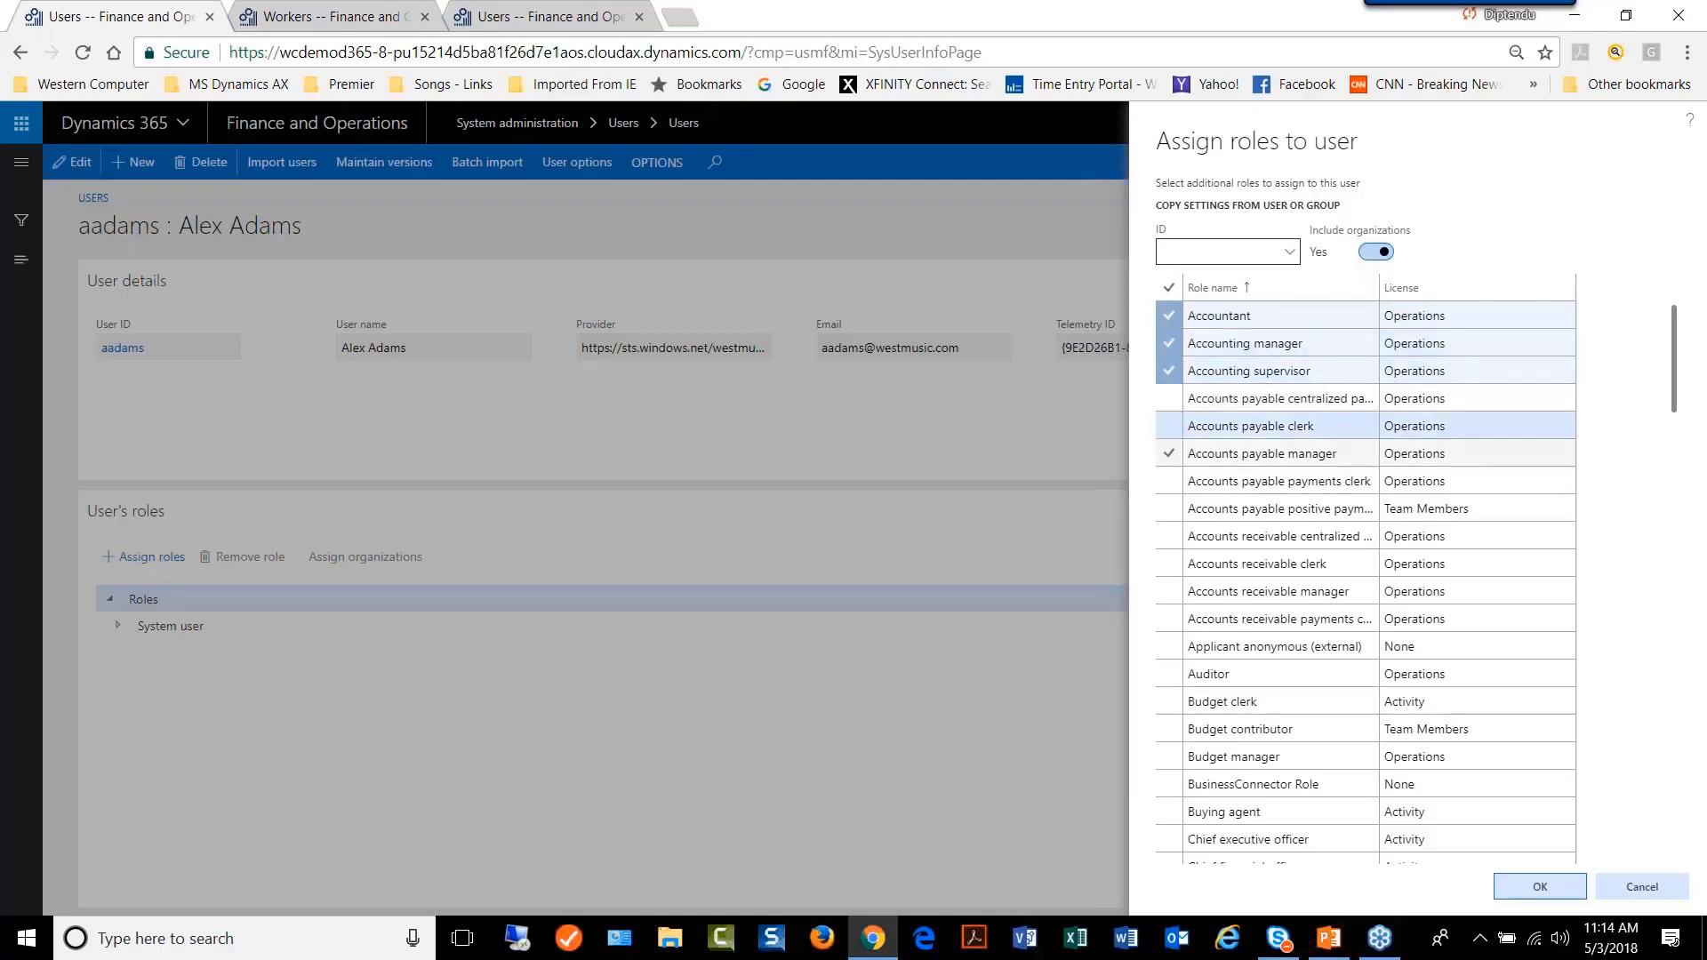
click(1168, 453)
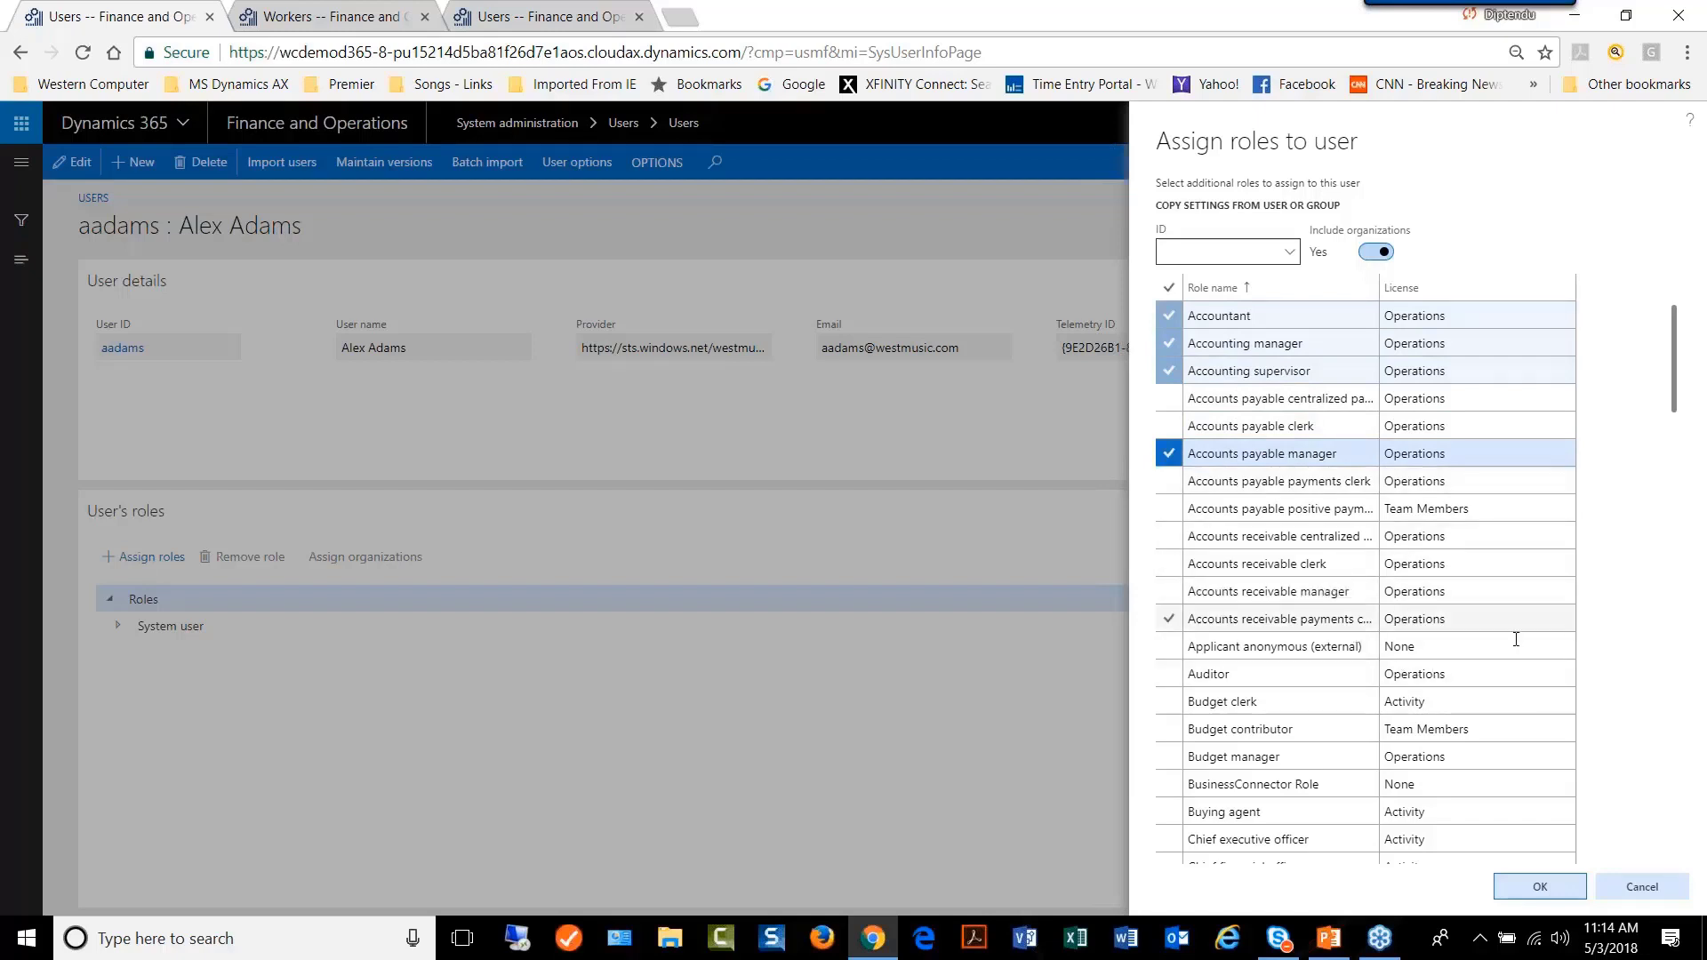
Step: Confirm the four role assignments and return to the Users list
click(1542, 889)
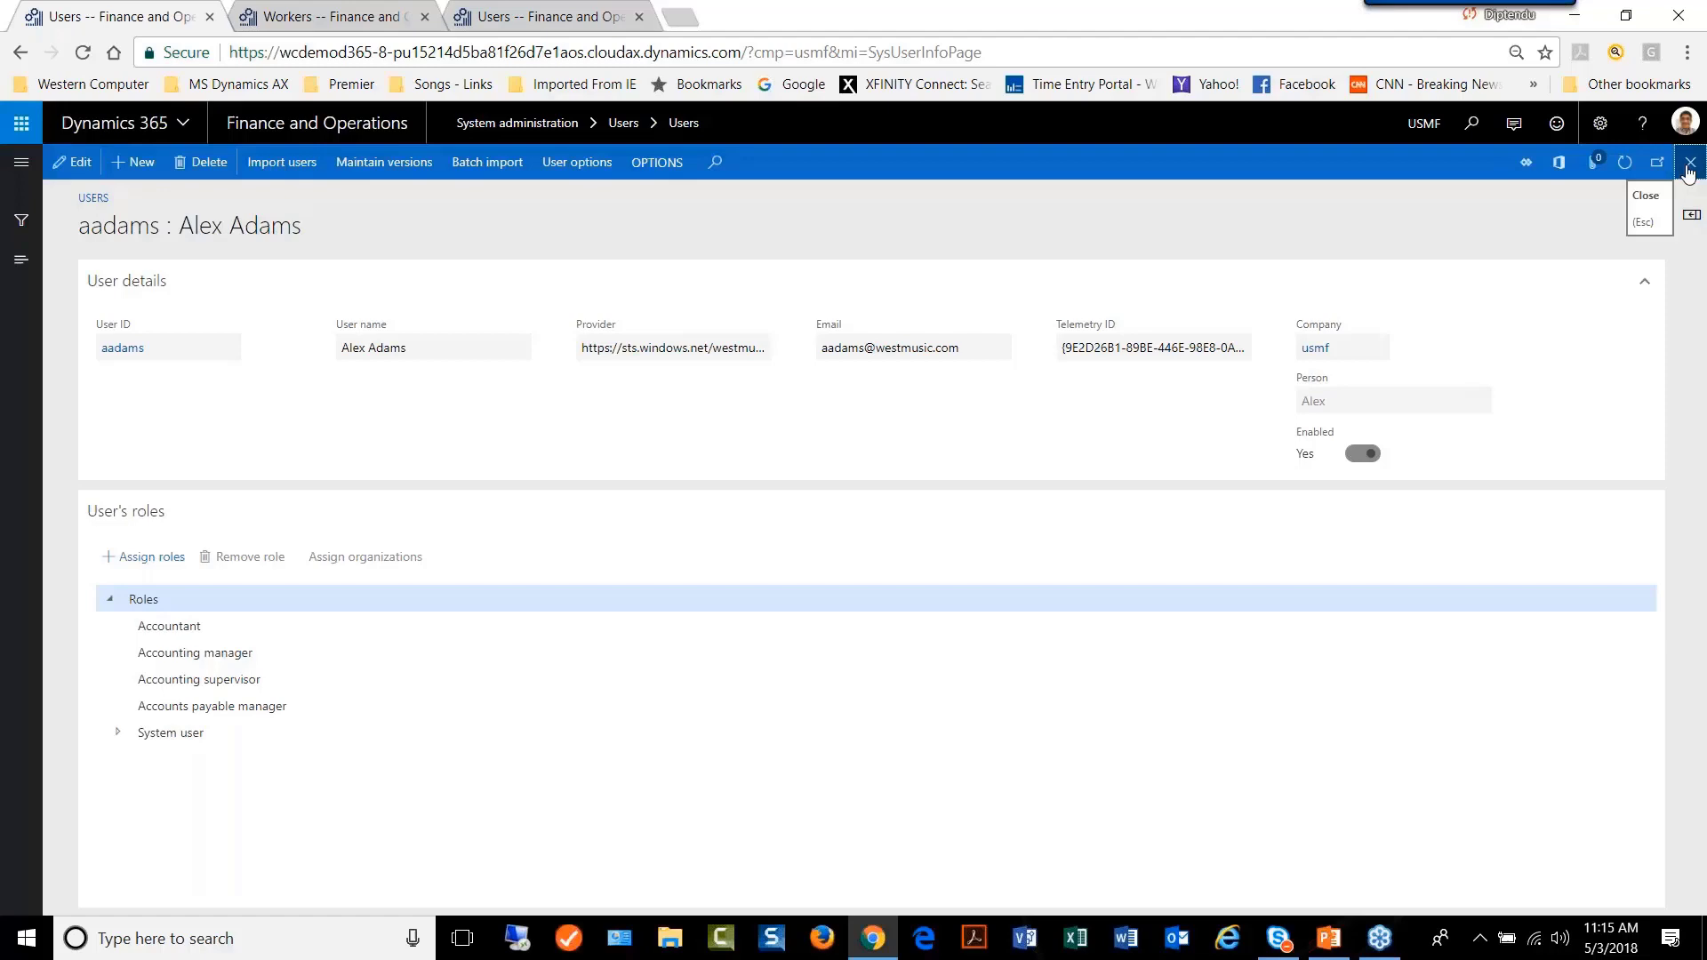
click(1688, 171)
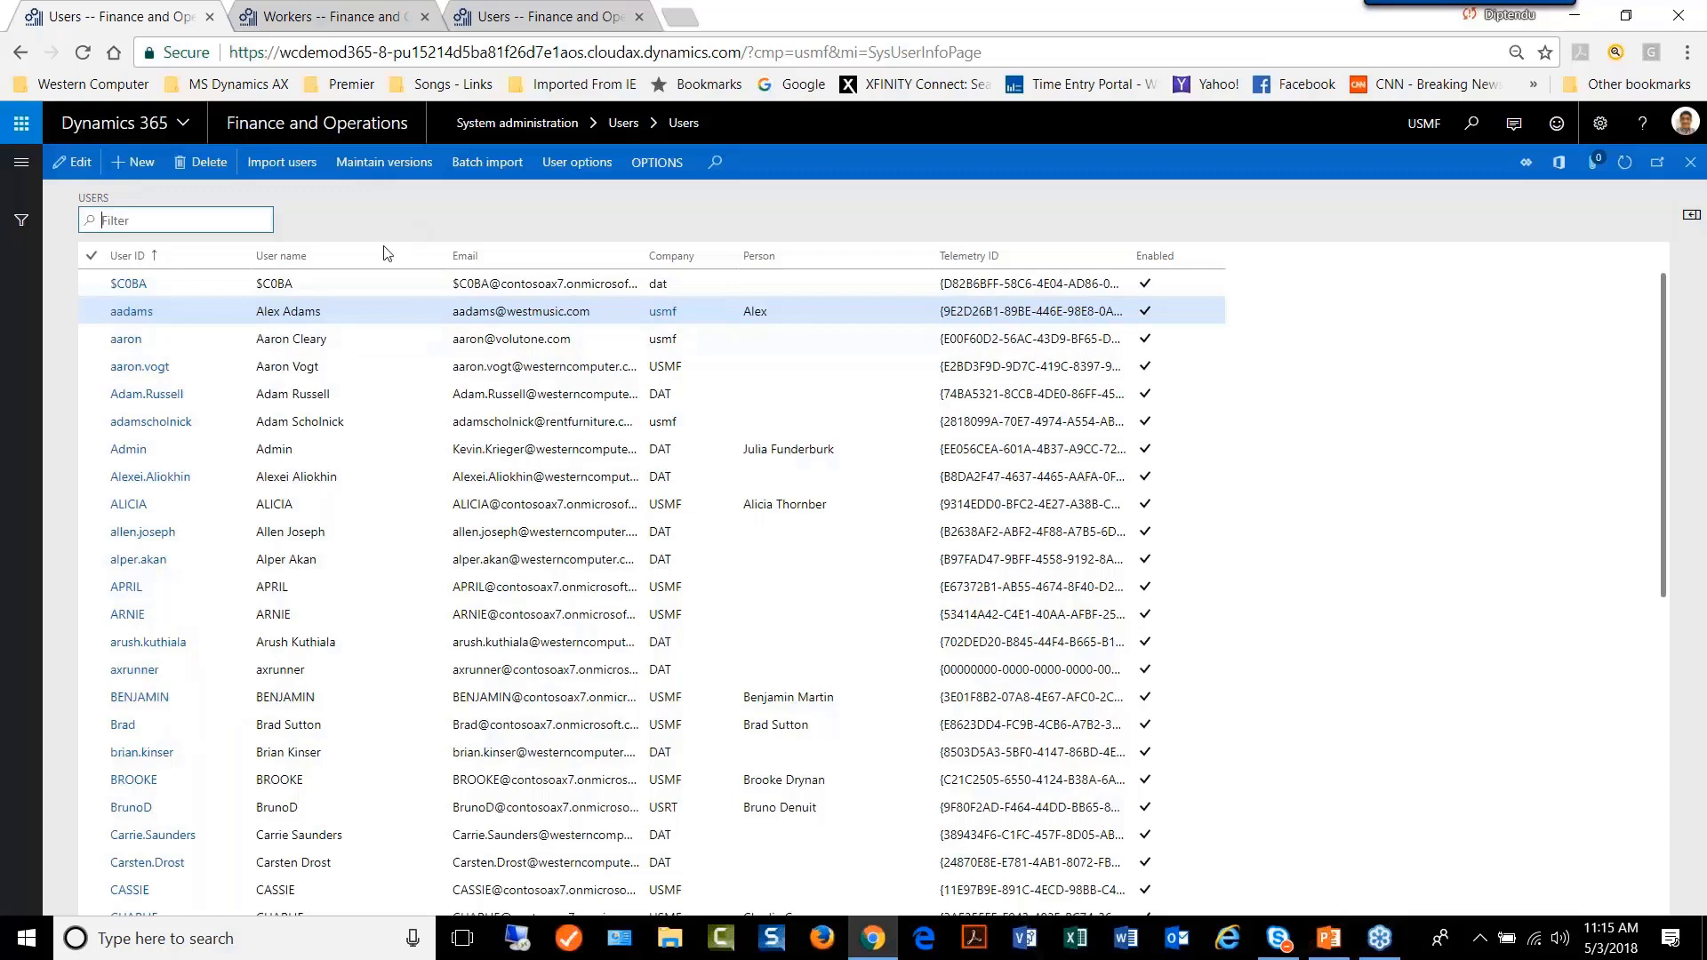
Step: Reopen the imported user's record, then switch to the Human resources Workers list tab
click(129, 311)
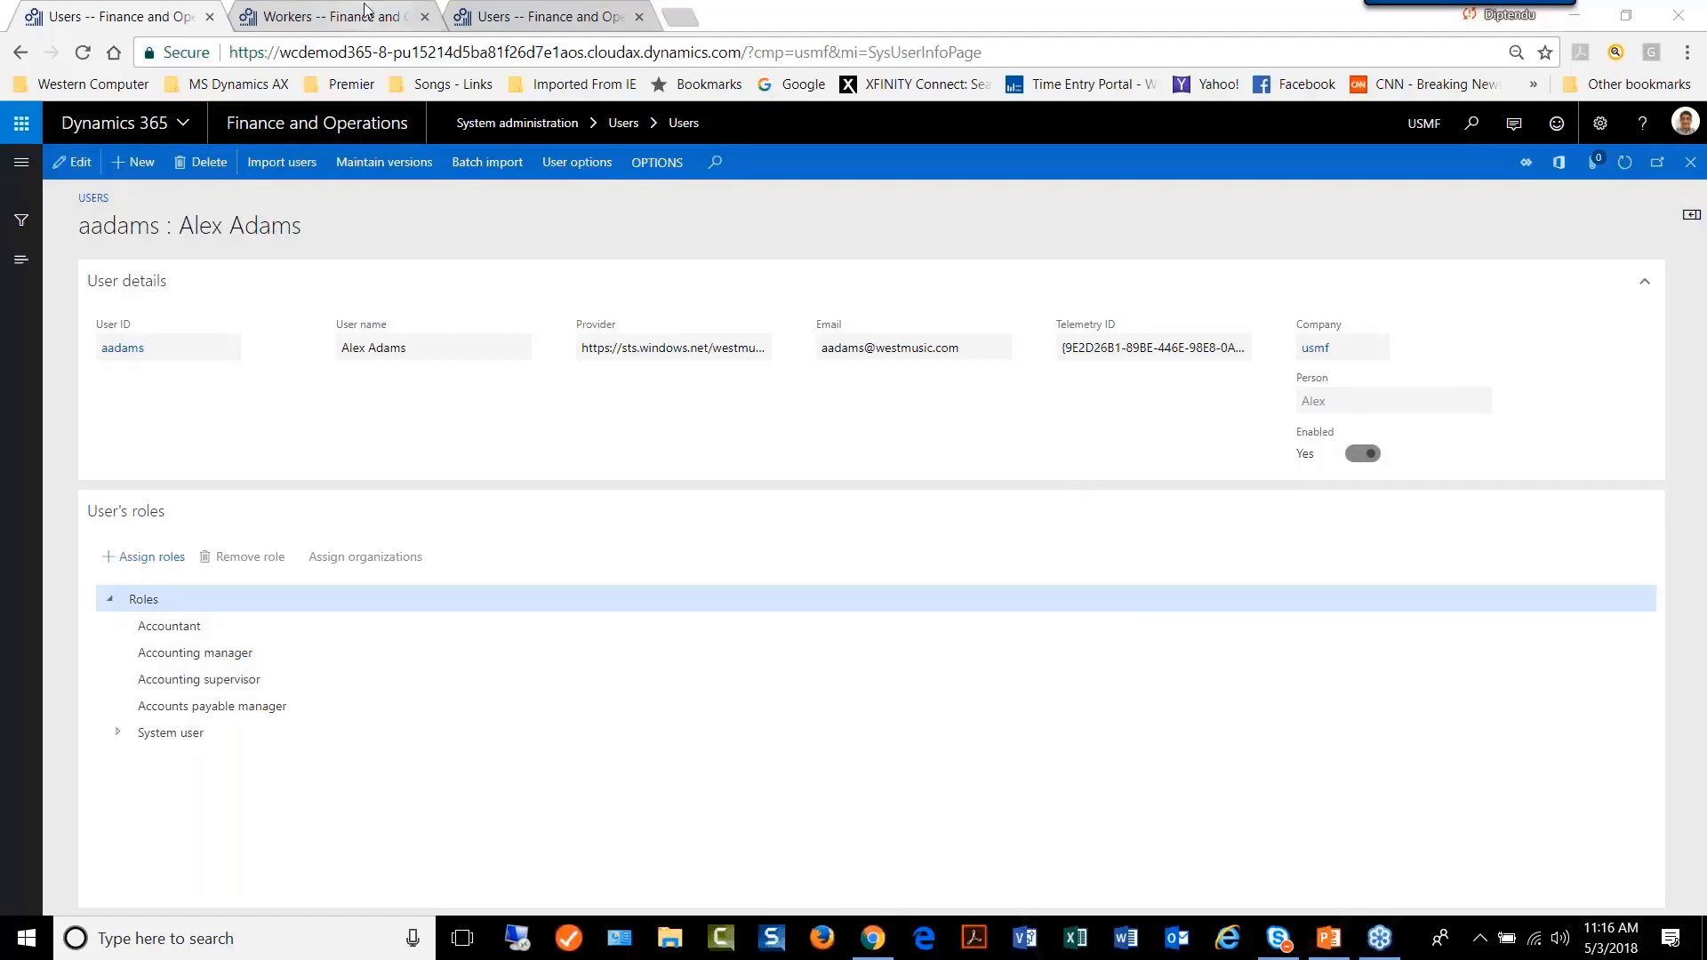
click(331, 16)
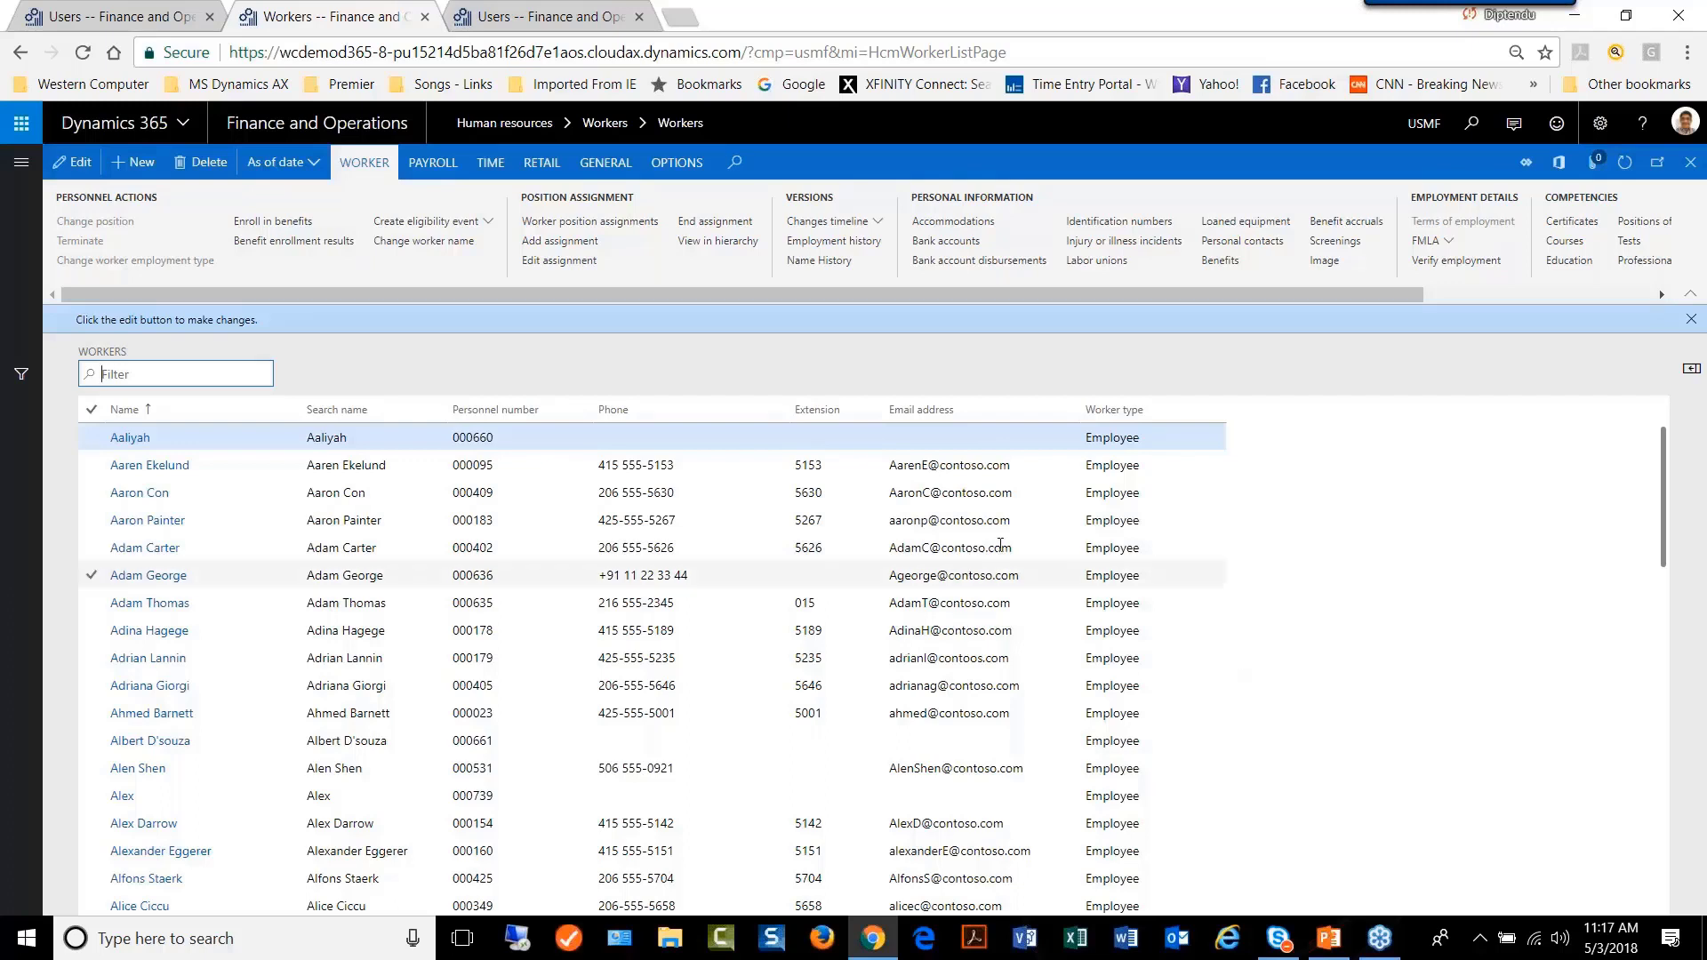
click(133, 373)
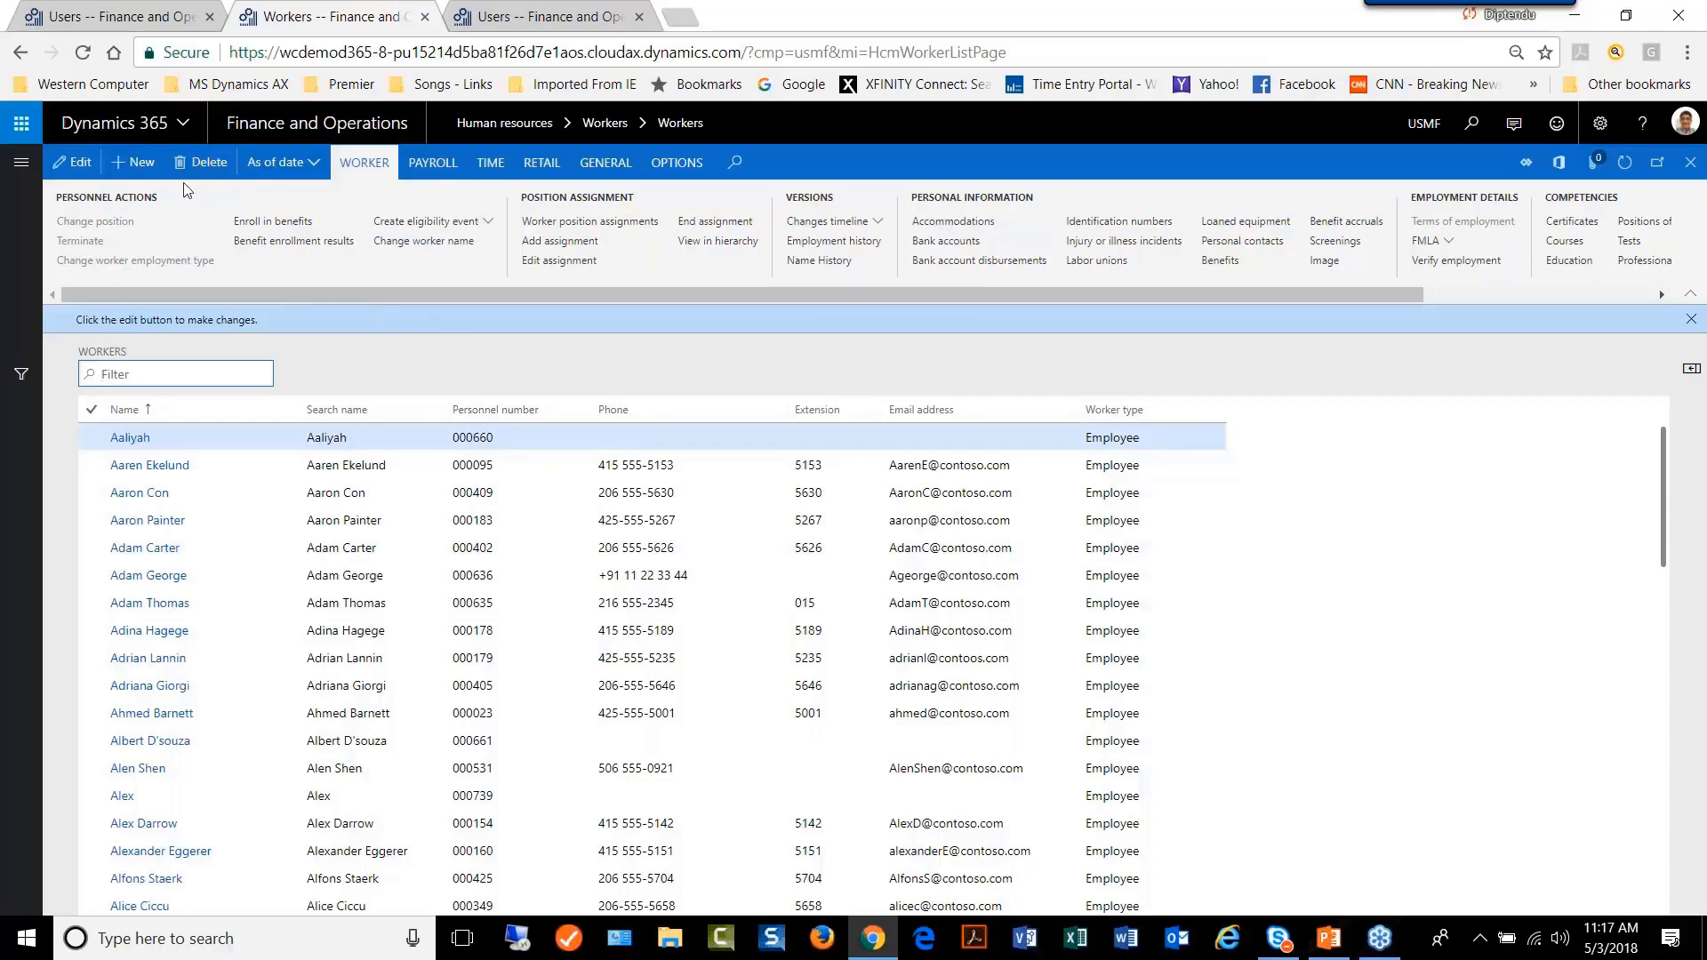
click(139, 165)
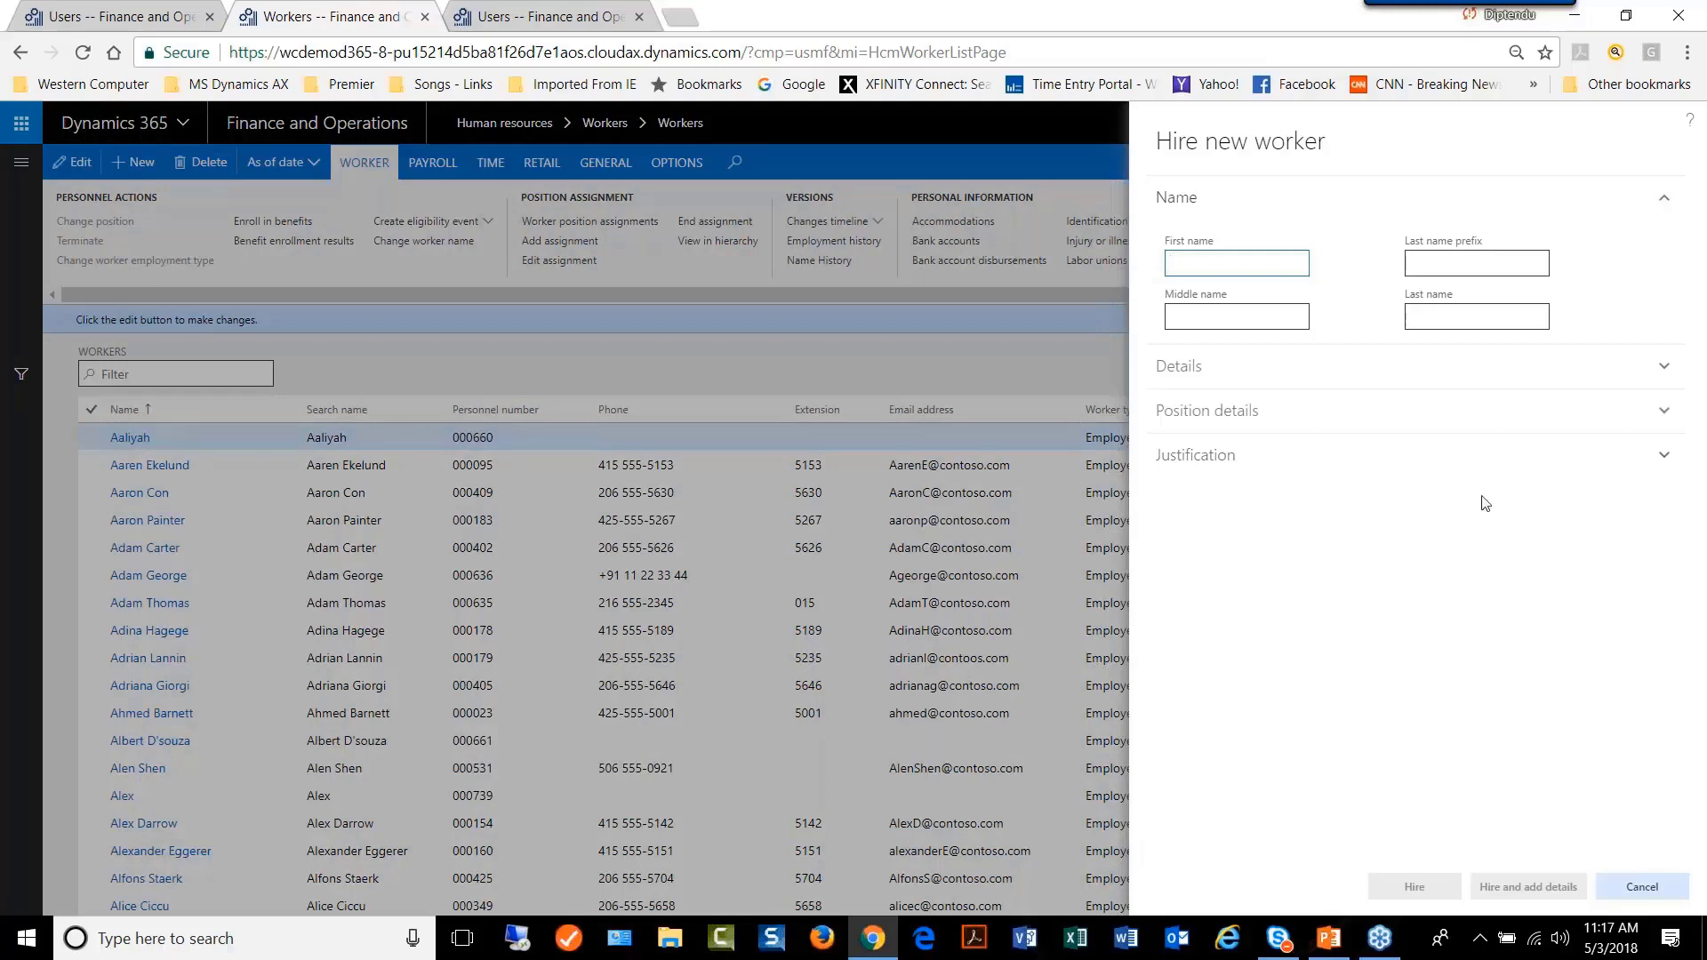
click(1194, 372)
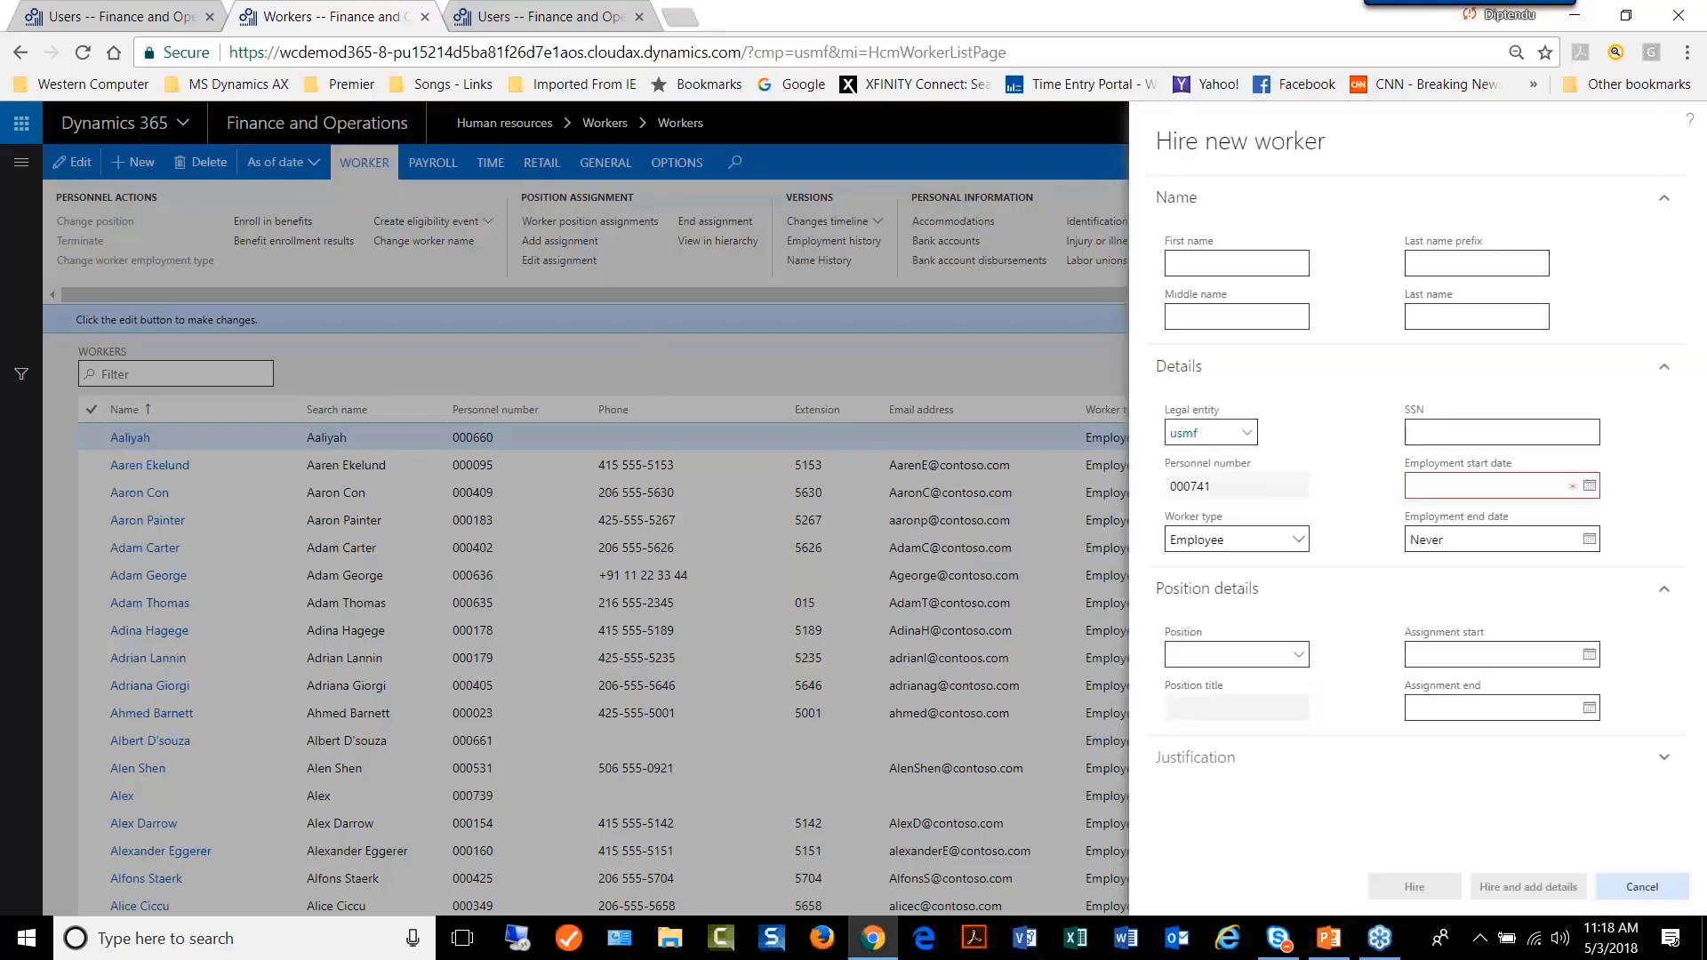
click(1642, 887)
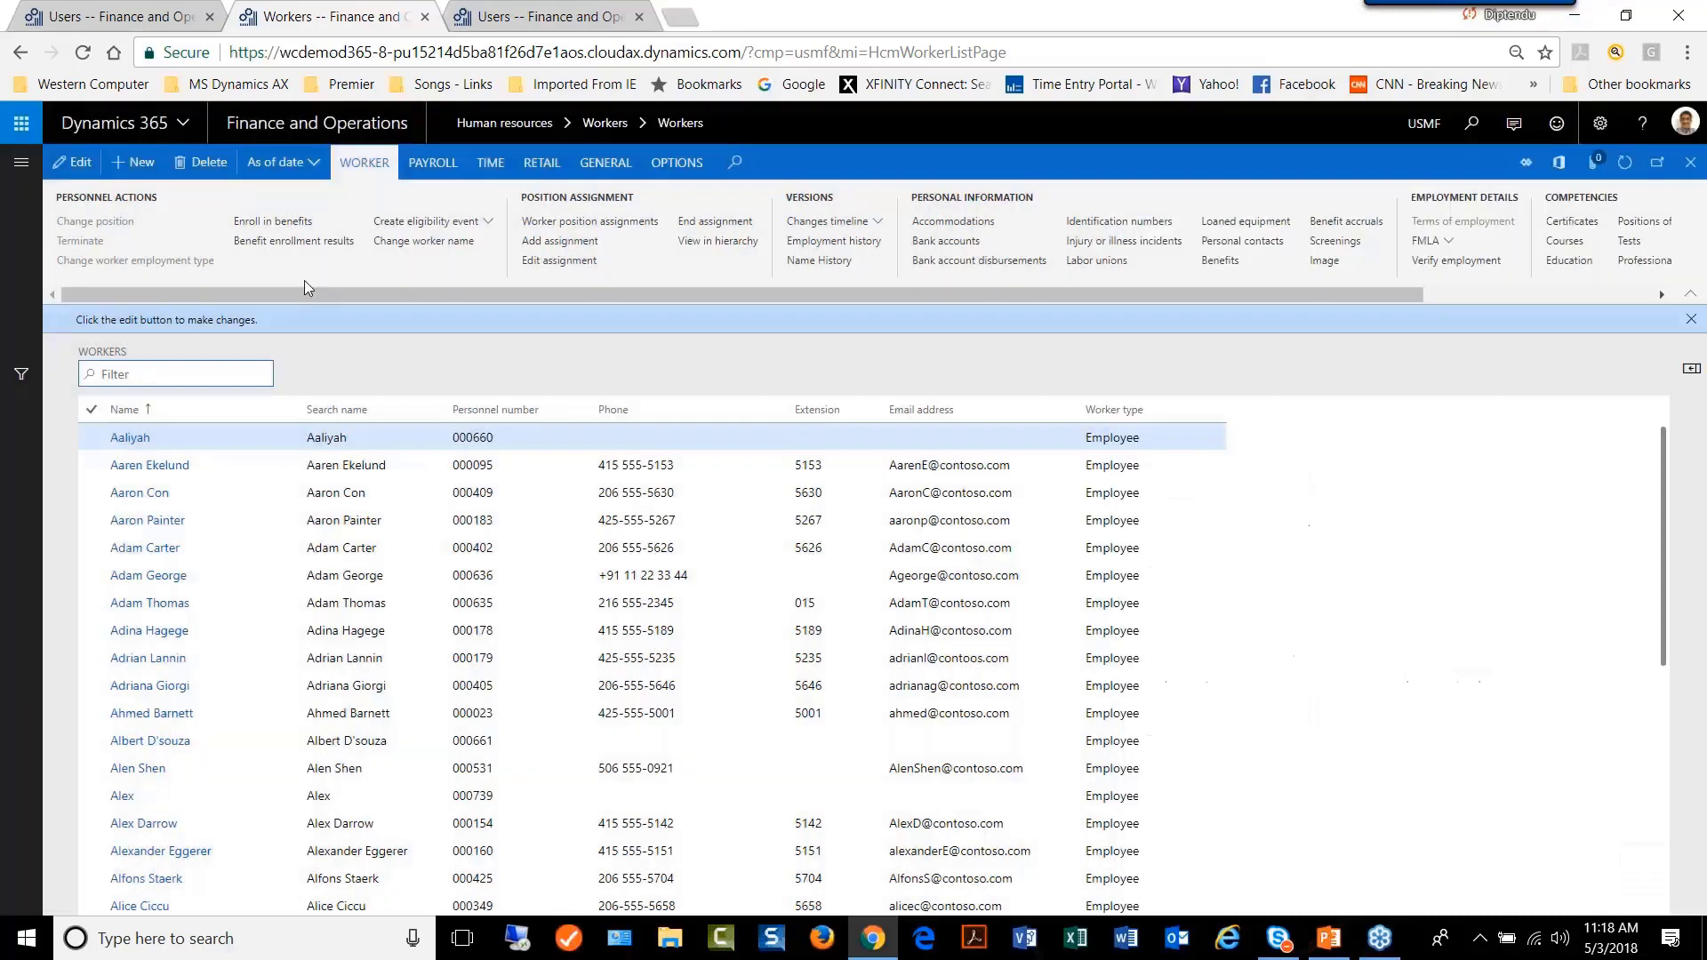
Step: Return to the imported user's record on the Users tab and put it in edit mode
click(156, 21)
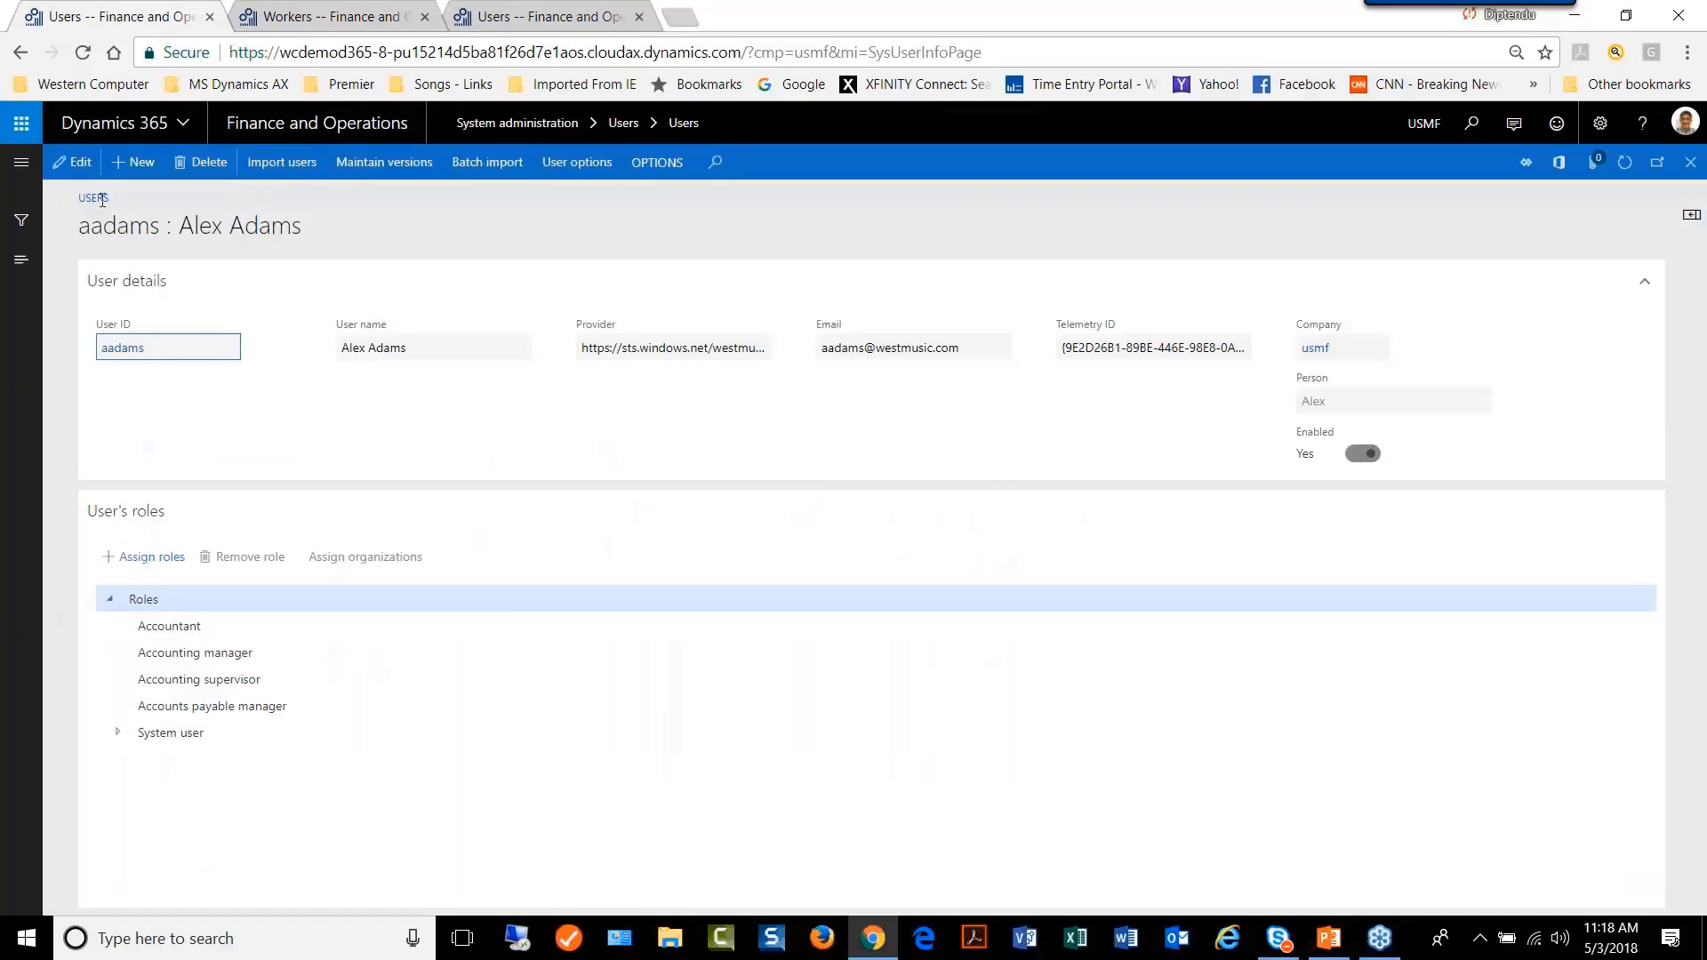
click(76, 162)
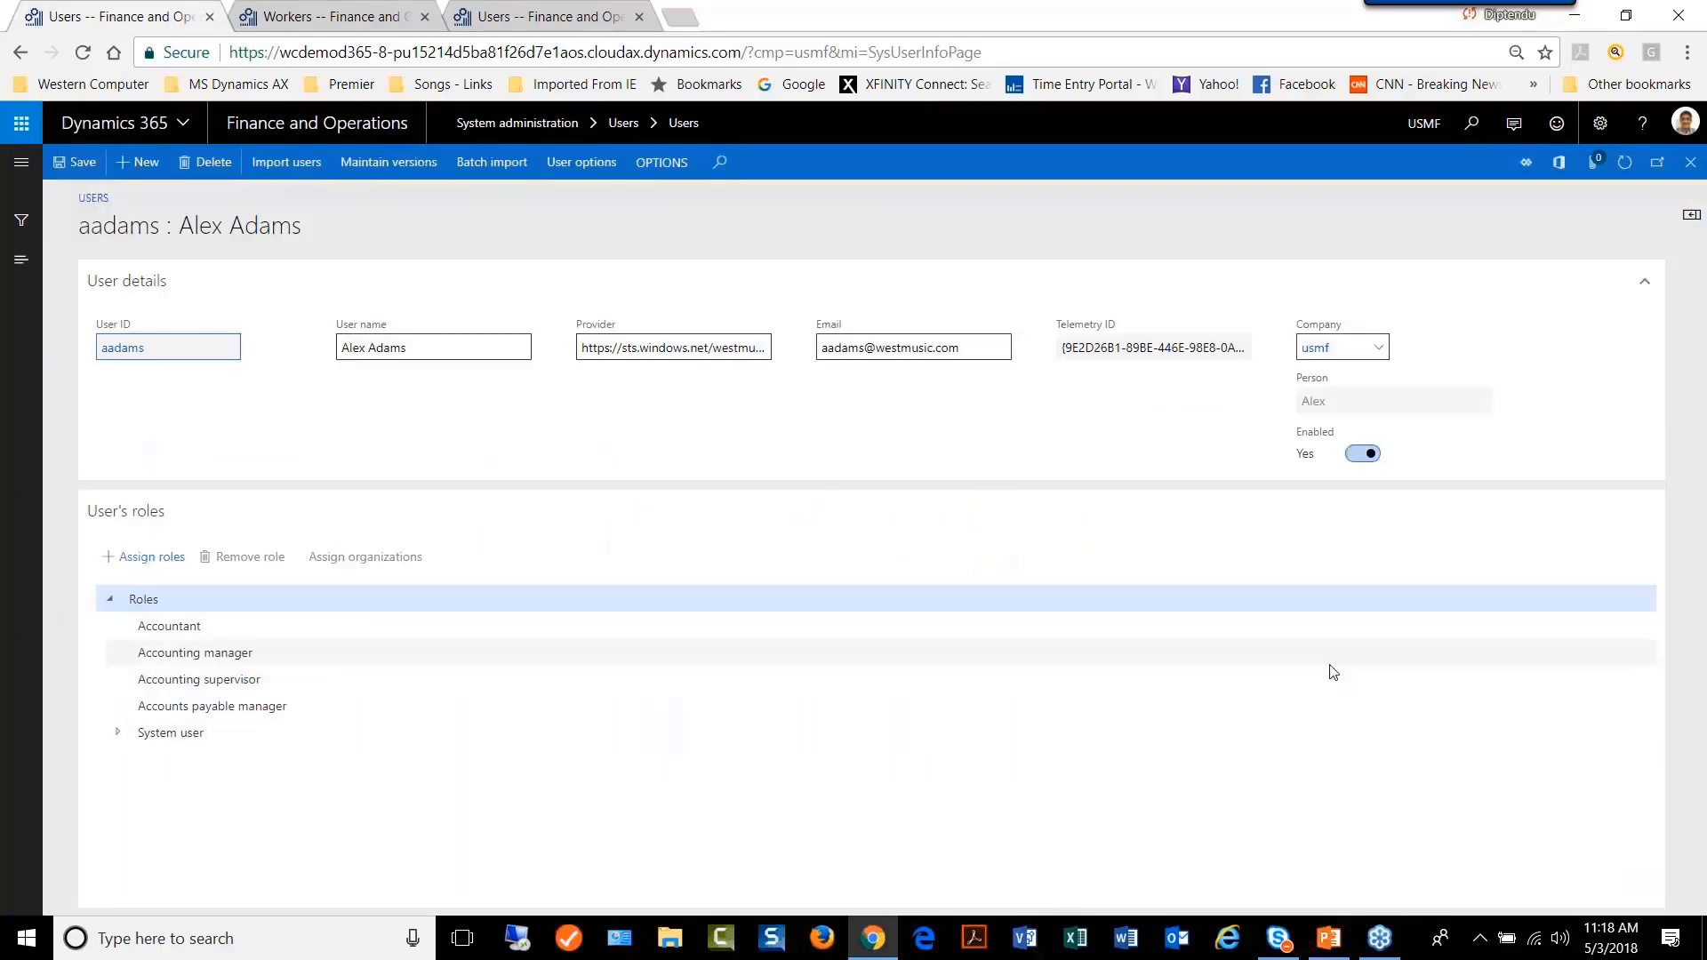